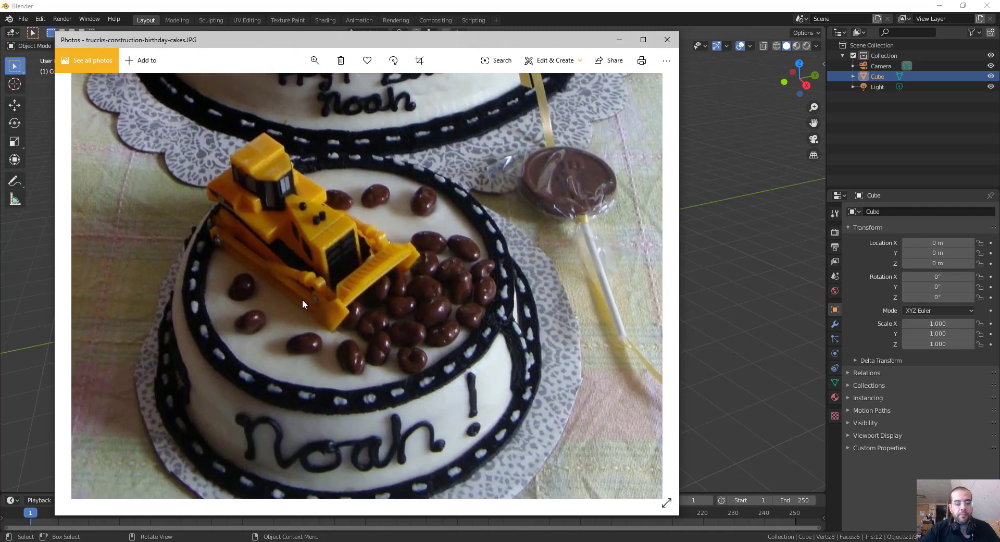
# Examine the tiered cakes and toy bulldozer in the reference photo, both close up and as a whole.
pyautogui.moveTo(463, 322); pyautogui.dragTo(467, 272)
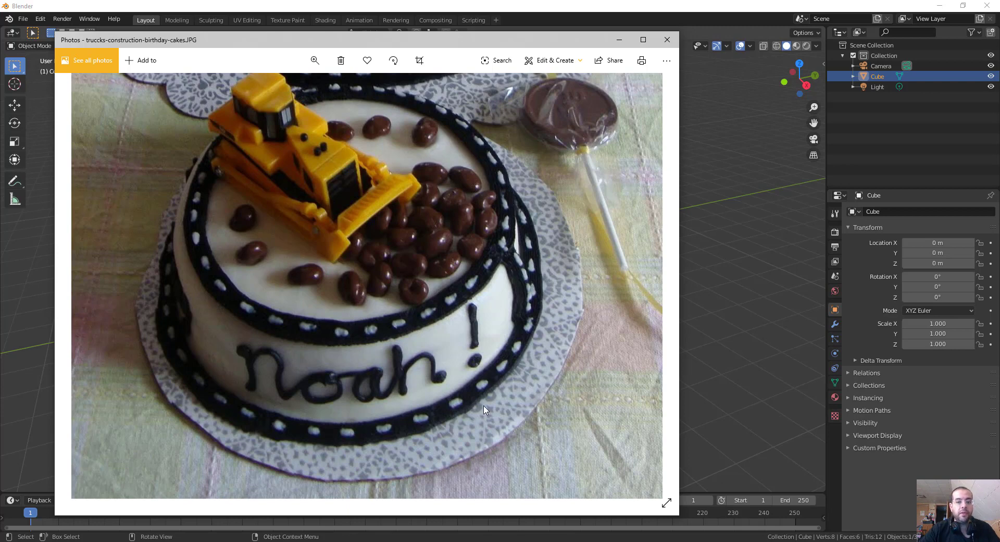
pyautogui.moveTo(559, 284); pyautogui.dragTo(561, 287)
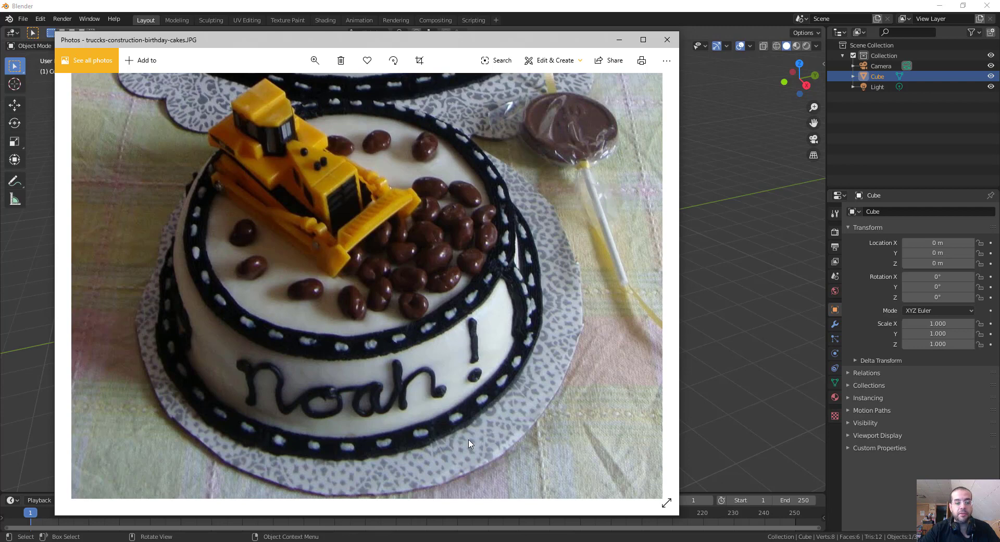
pyautogui.moveTo(472, 314); pyautogui.dragTo(474, 382)
pyautogui.scroll(-4, 472, 334)
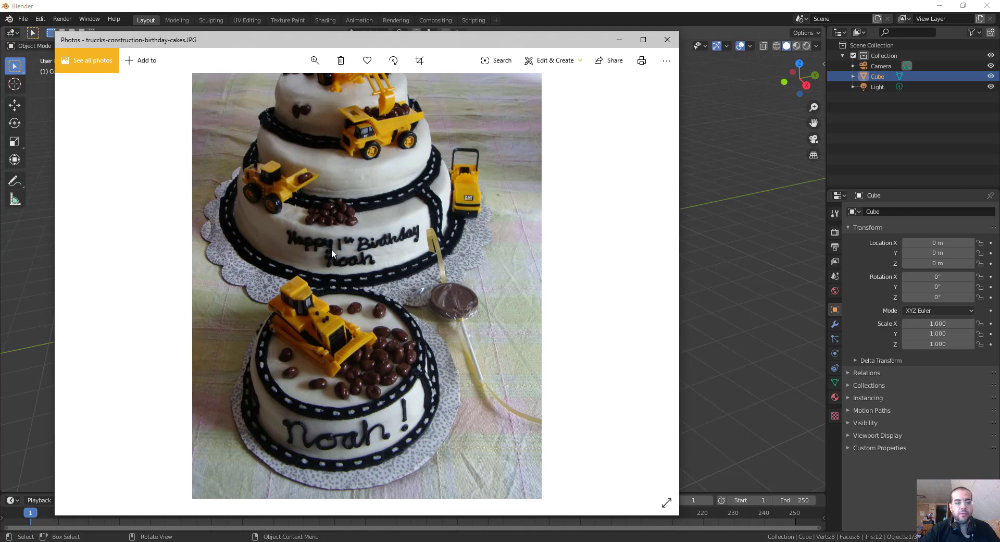
pyautogui.scroll(5, 458, 393)
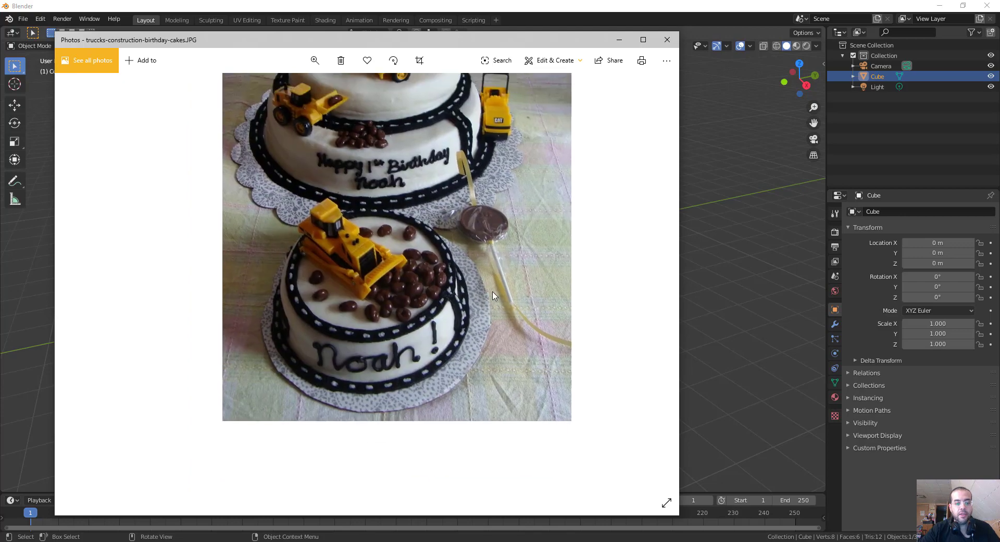
pyautogui.scroll(-2, 483, 310)
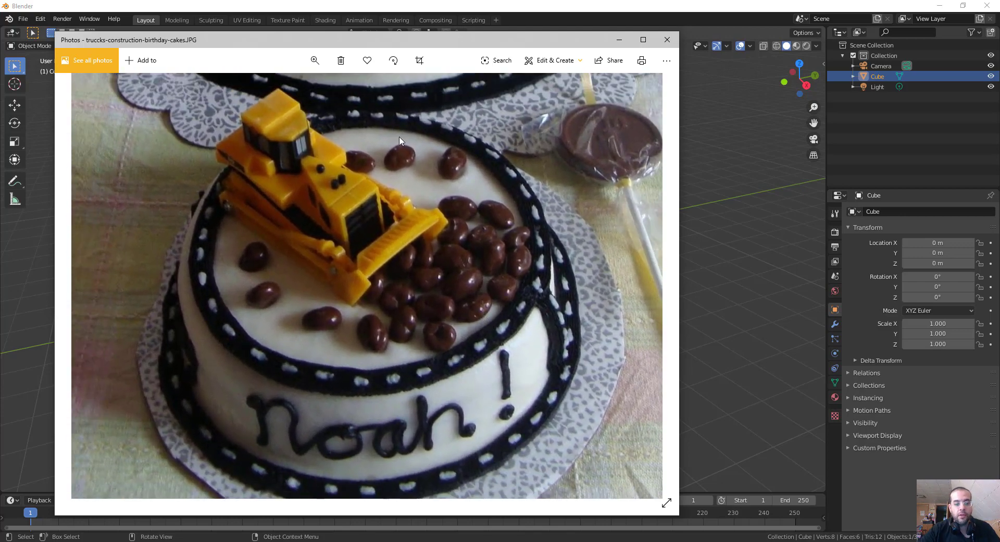
# Switch to Blender and delete the default light and camera from the scene, keeping the cube.
pyautogui.click(776, 253)
pyautogui.hotkey('alt', 'a')
pyautogui.moveTo(409, 205); pyautogui.dragTo(471, 284)
pyautogui.moveTo(503, 49); pyautogui.dragTo(553, 93)
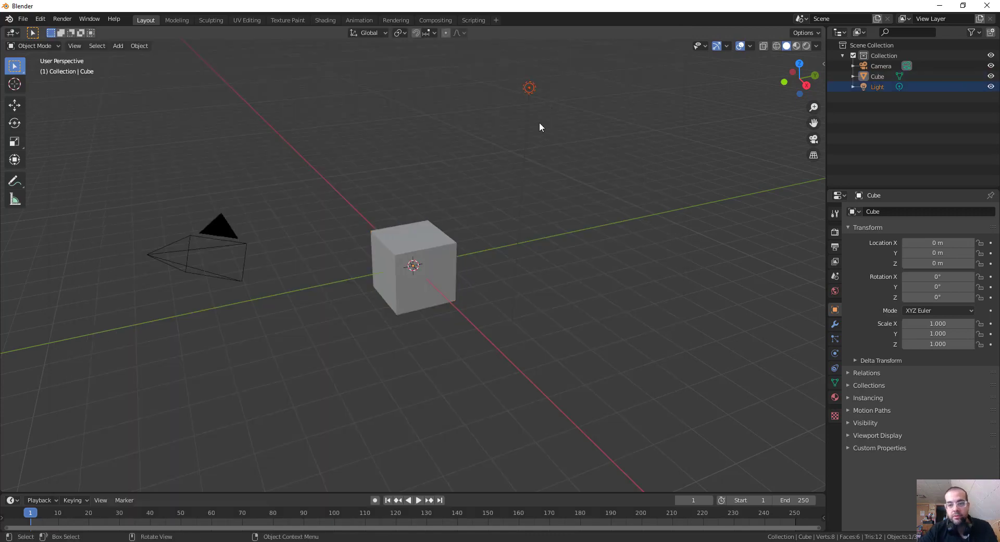
pyautogui.press('Delete')
pyautogui.moveTo(205, 232); pyautogui.dragTo(159, 384)
pyautogui.press('Delete')
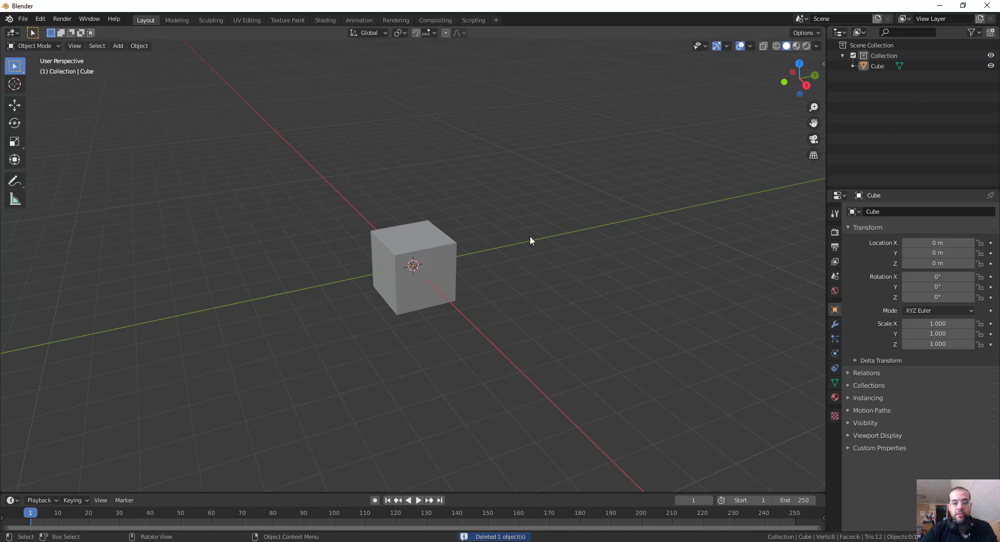
# Add a UV sphere and move it beside the cube, to about X 1.7 m, Y 1.9 m, Z -1.2 m.
pyautogui.click(431, 227)
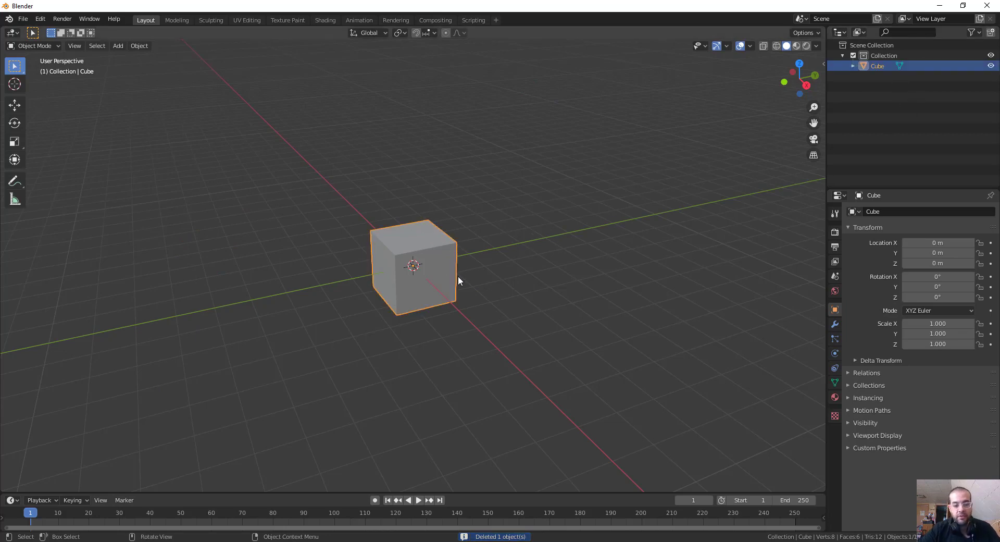
pyautogui.moveTo(499, 272); pyautogui.dragTo(510, 292, button='middle')
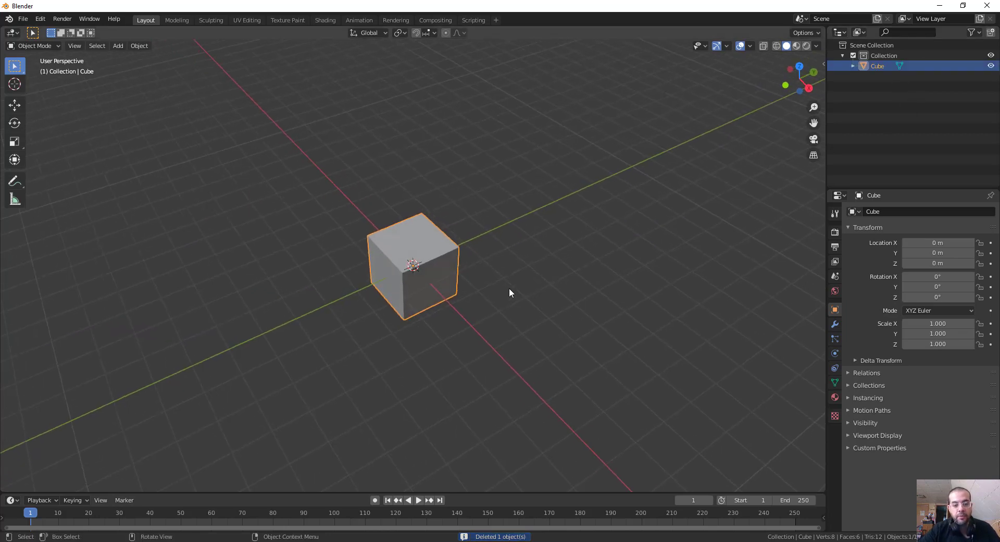
pyautogui.scroll(5, 496, 286)
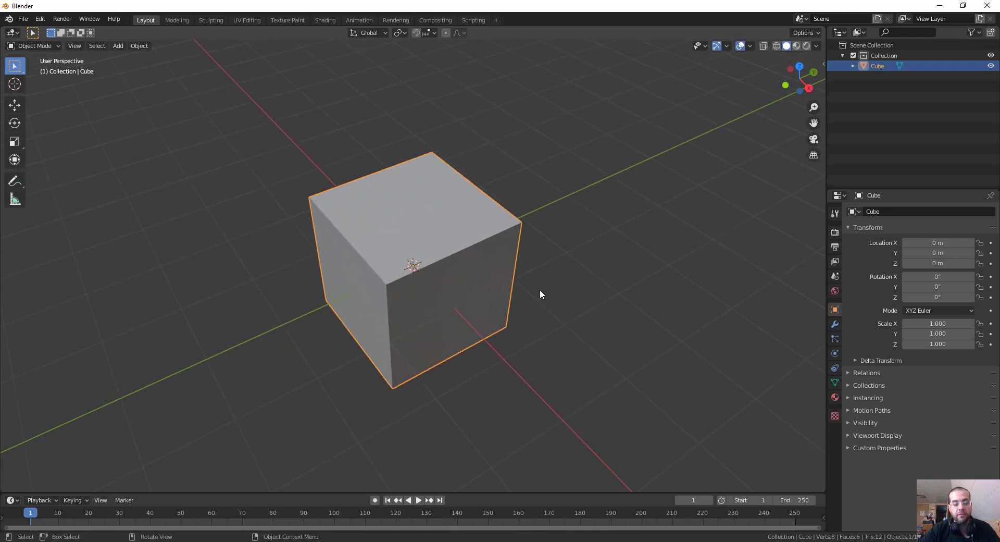
pyautogui.moveTo(556, 331); pyautogui.dragTo(545, 311, button='middle')
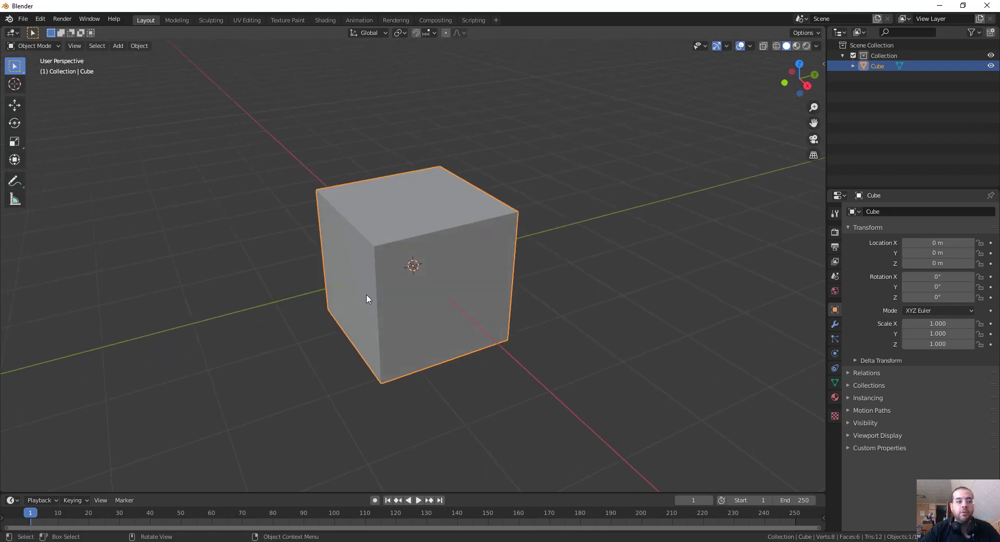
pyautogui.hotkey('shift', 'a')
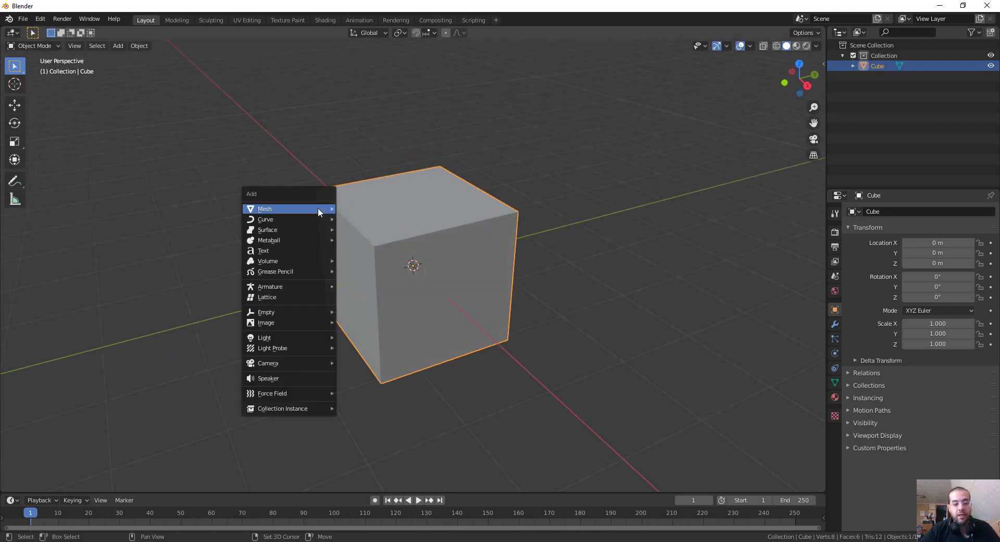
pyautogui.moveTo(317, 209)
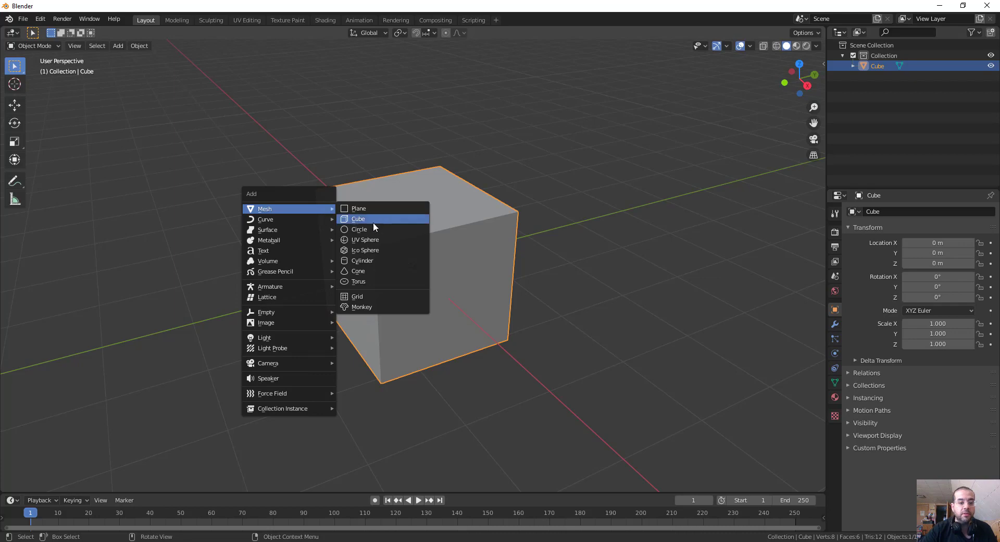
pyautogui.click(396, 238)
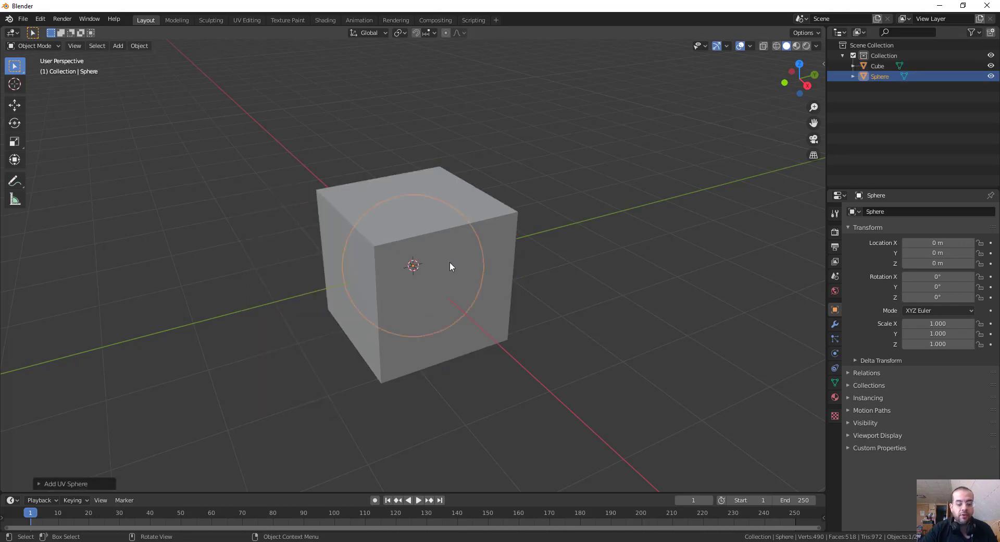
pyautogui.press('g')
pyautogui.click(700, 267)
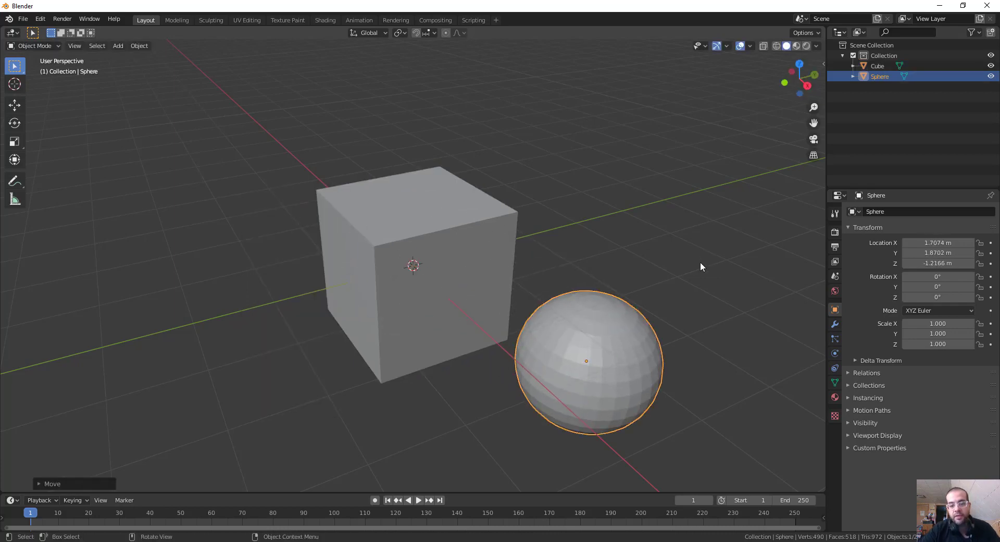
pyautogui.moveTo(700, 267); pyautogui.dragTo(607, 319, button='middle')
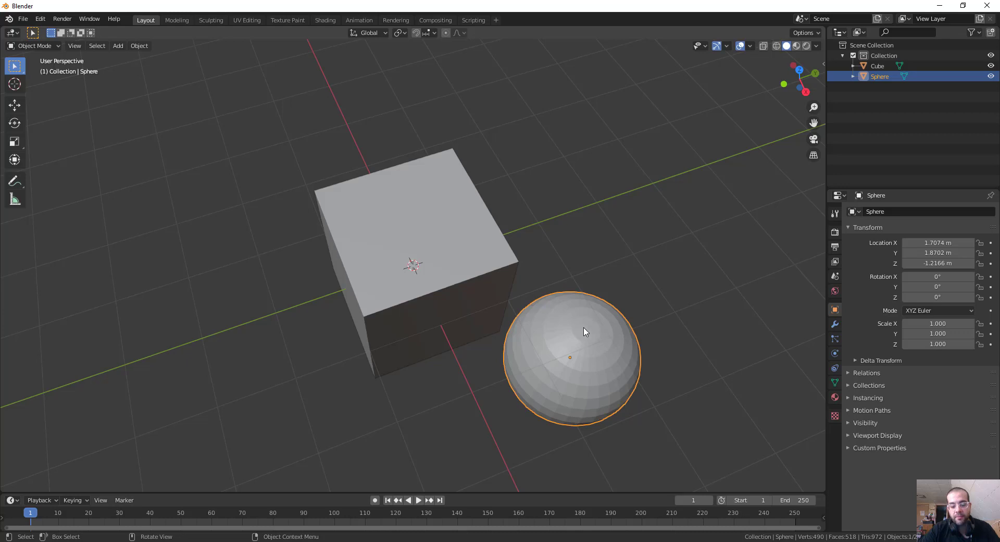
# Delete the UV sphere beside the cube.
pyautogui.press('Delete')
pyautogui.moveTo(475, 274); pyautogui.dragTo(486, 353, button='middle')
pyautogui.moveTo(610, 334); pyautogui.dragTo(578, 323, button='middle')
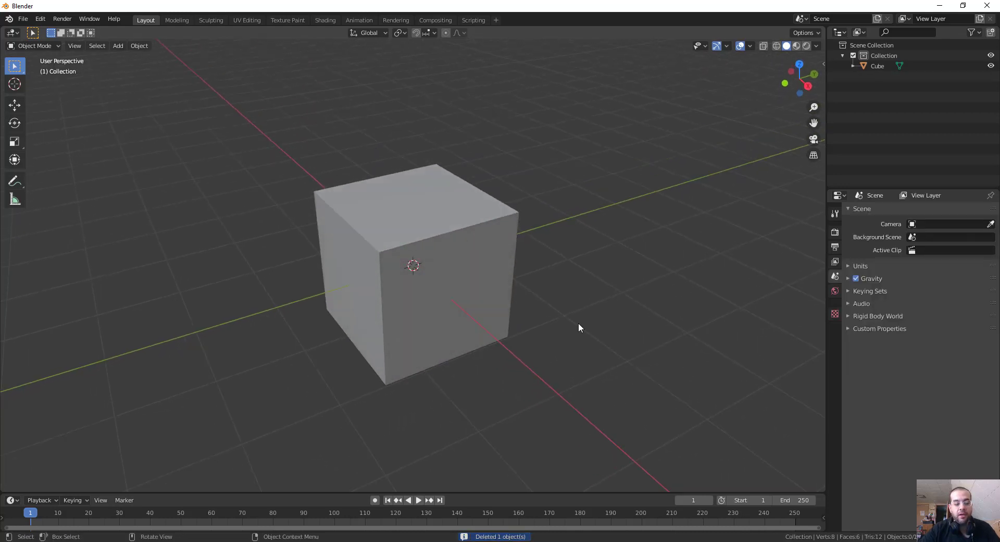
# Add a cylinder mesh and move it beside the cube, to about X 2.0 m, Y 1.8 m, Z -0.5 m.
pyautogui.hotkey('shift', 'a')
pyautogui.moveTo(577, 325)
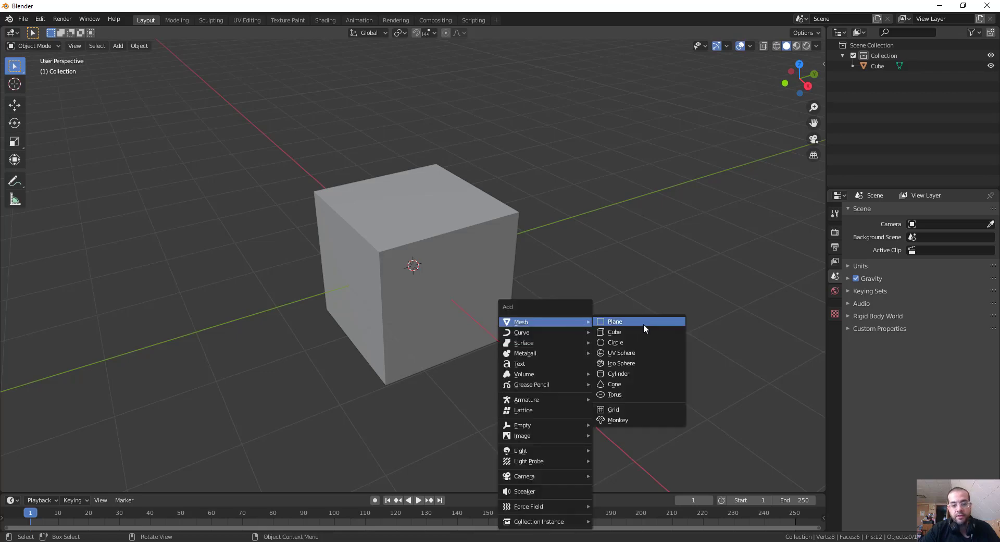
pyautogui.click(633, 374)
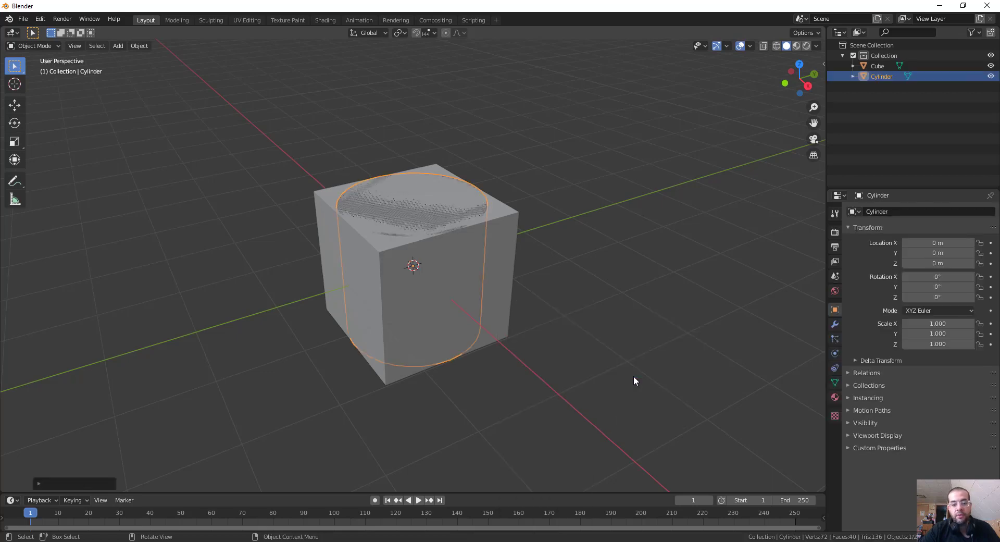
pyautogui.moveTo(563, 330); pyautogui.dragTo(513, 346, button='middle')
pyautogui.press('g')
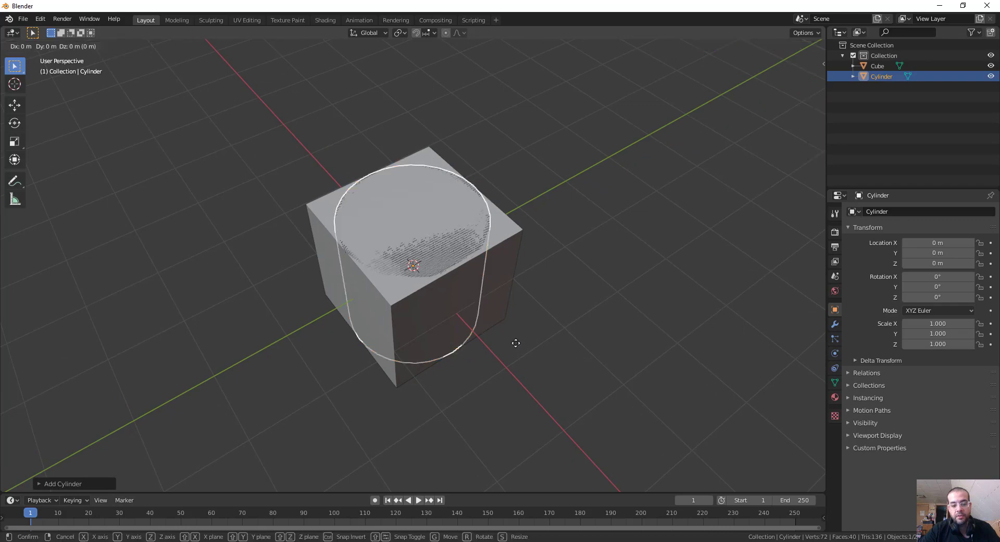
pyautogui.click(551, 342)
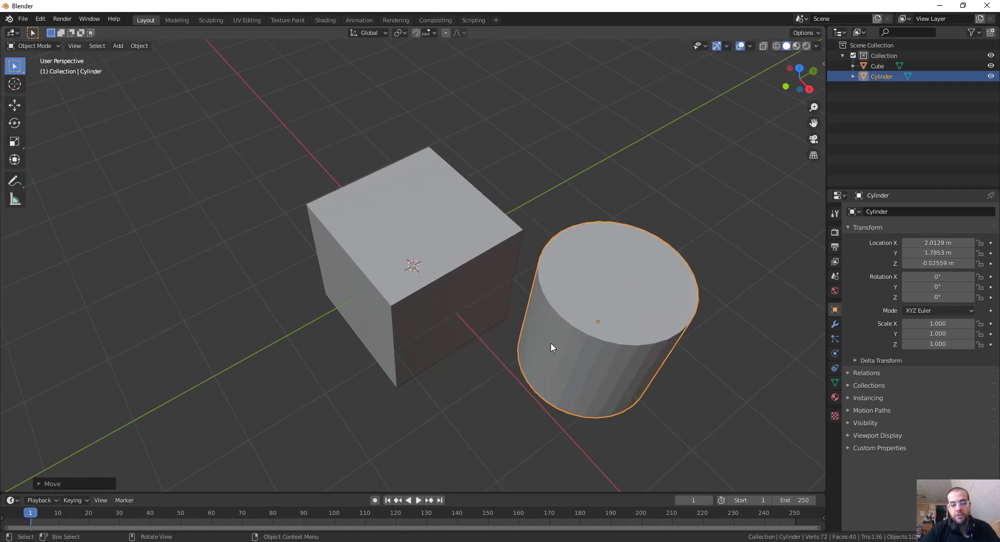
pyautogui.click(615, 297)
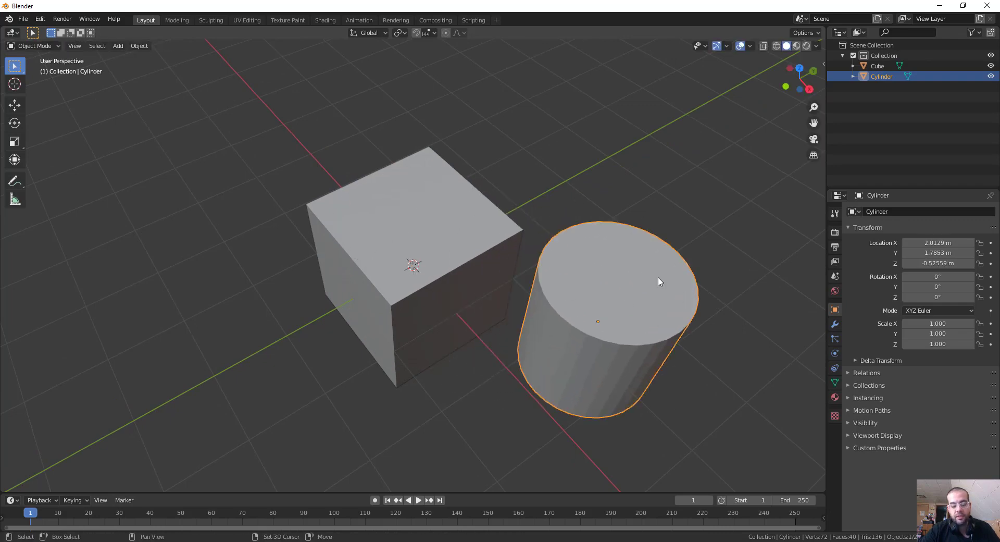
# Display the scene in wireframe and inspect the edge structure of the cylinder.
pyautogui.hotkey('shift', 'z')
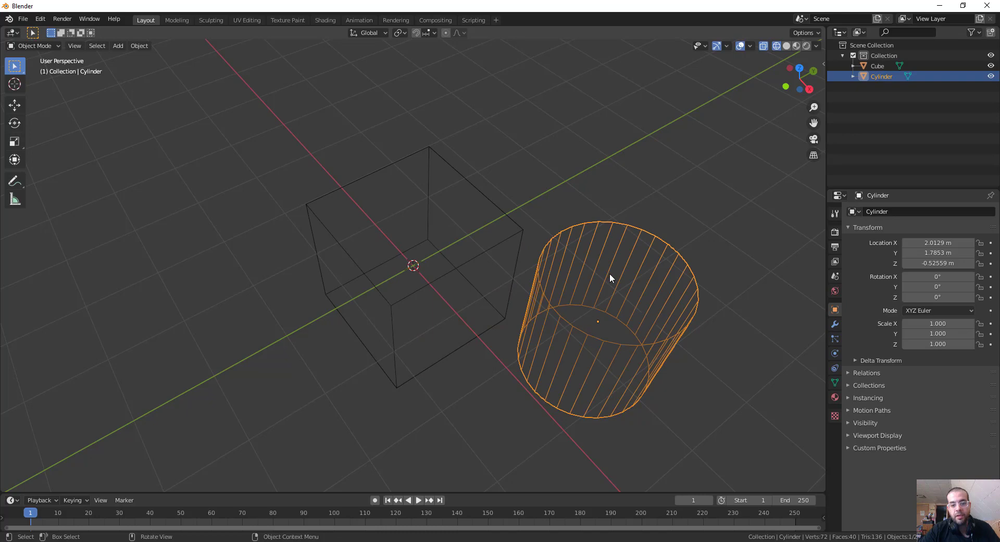
pyautogui.moveTo(720, 252); pyautogui.dragTo(673, 264, button='middle')
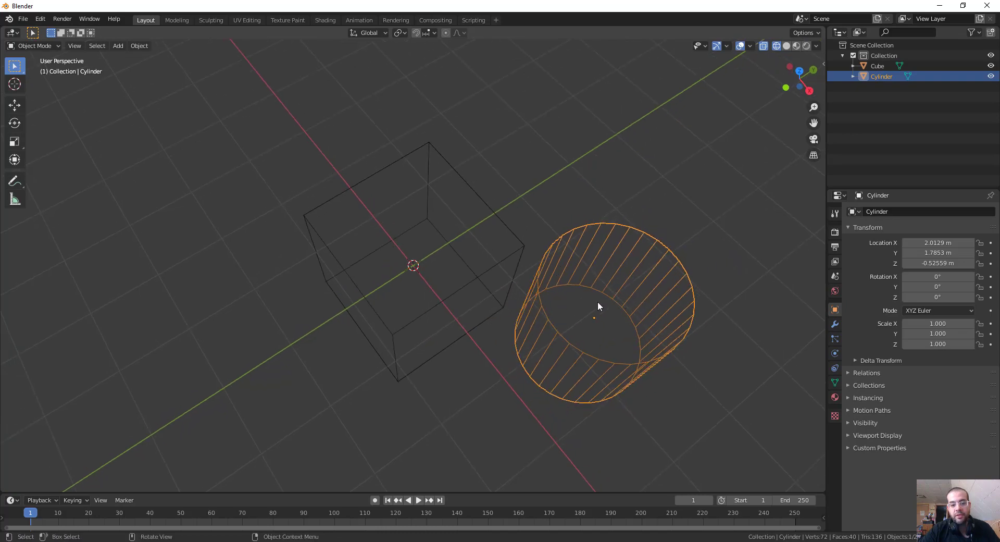
pyautogui.click(758, 269)
pyautogui.moveTo(756, 288); pyautogui.dragTo(661, 326, button='middle')
pyautogui.click(655, 333)
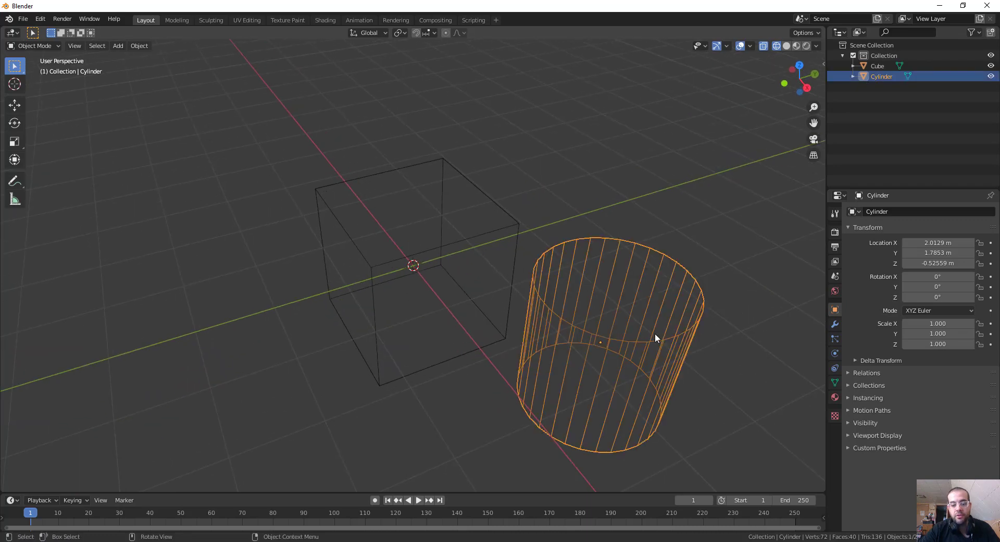
# Delete the cylinder and return the viewport to solid shading.
pyautogui.press('Delete')
pyautogui.hotkey('shift', 'z')
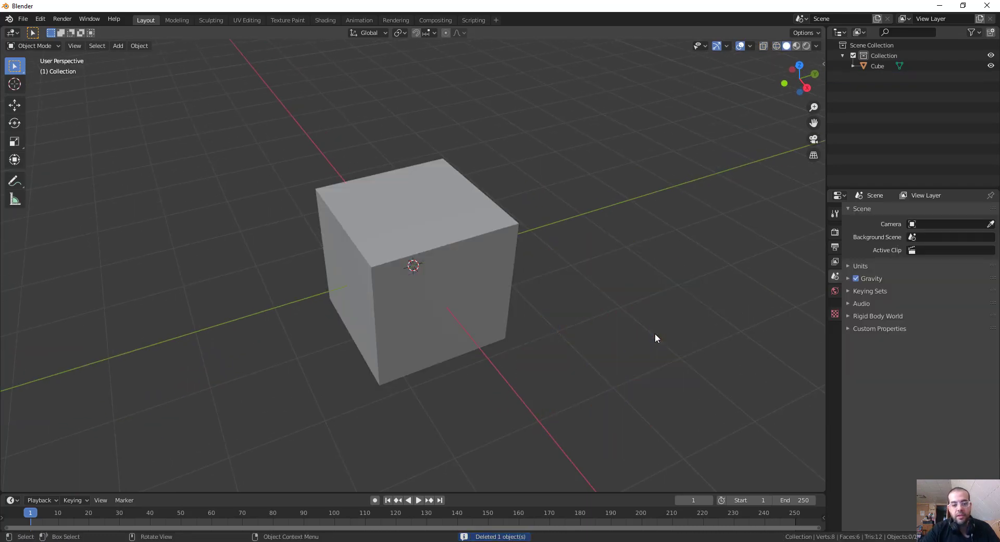
pyautogui.moveTo(655, 333); pyautogui.dragTo(569, 305, button='middle')
# Change the viewport shading to Wireframe and back to Solid.
pyautogui.press('z')
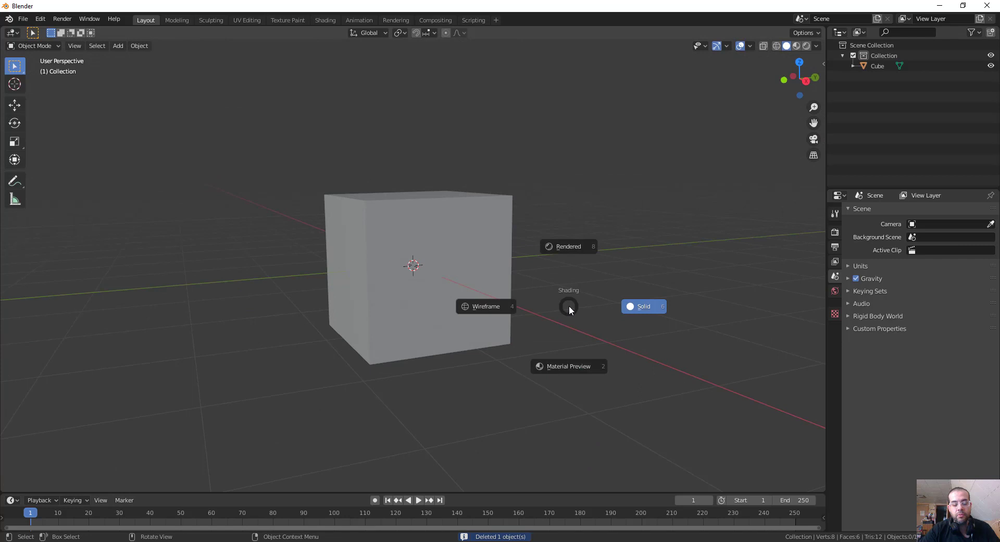
pyautogui.click(499, 295)
pyautogui.press('z')
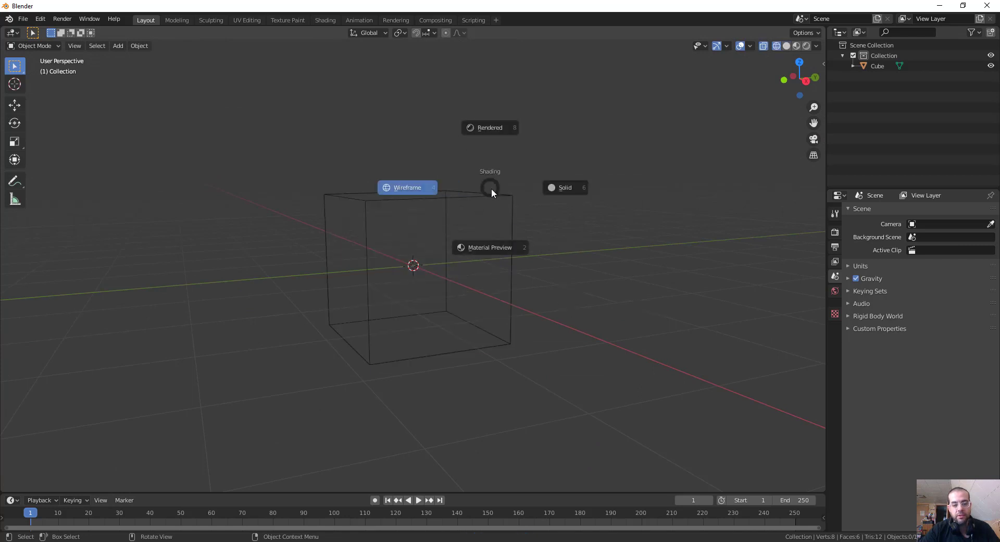
pyautogui.click(529, 198)
pyautogui.moveTo(529, 210); pyautogui.dragTo(473, 248, button='middle')
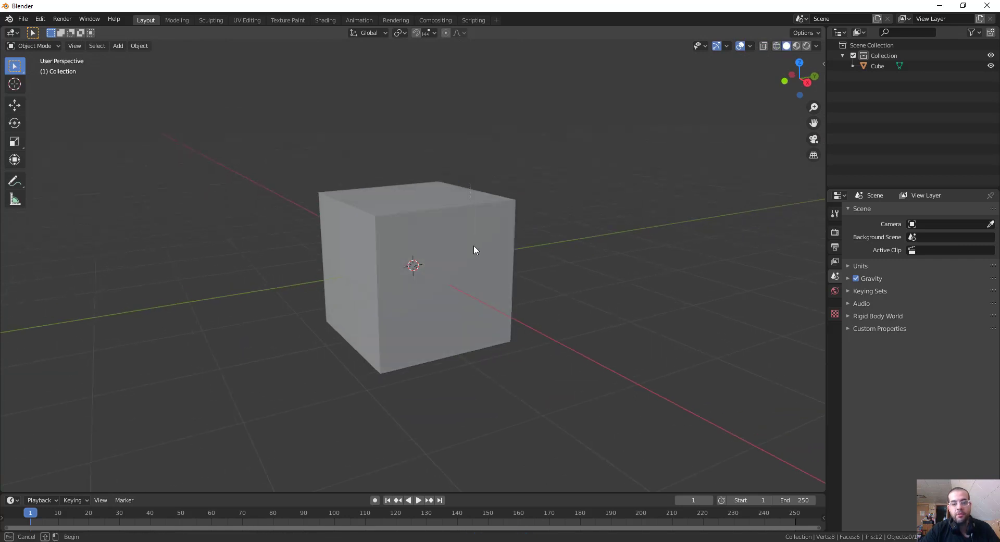
# Select the cube and show the active tool's settings in the properties editor.
pyautogui.click(474, 248)
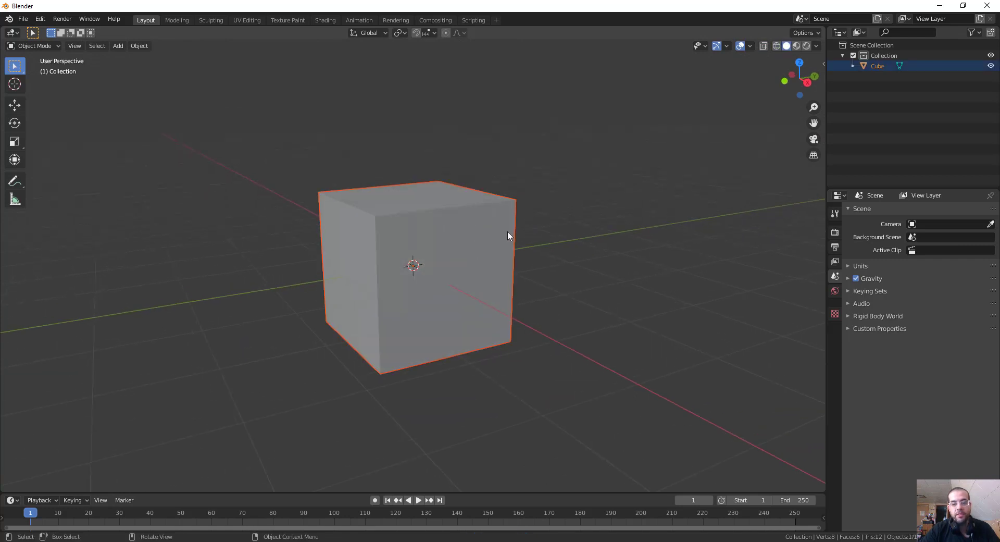
pyautogui.click(835, 214)
pyautogui.moveTo(694, 242); pyautogui.dragTo(692, 258, button='middle')
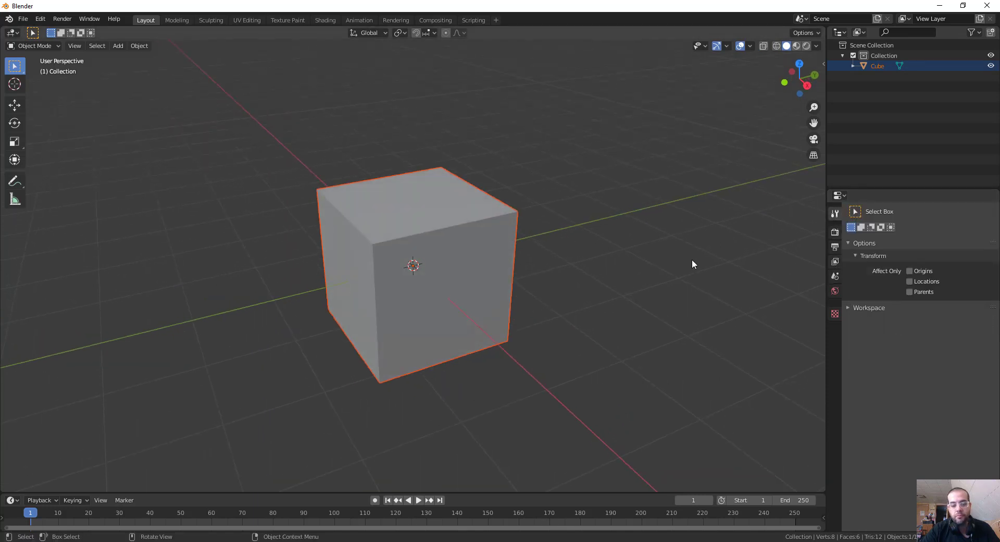
pyautogui.hotkey('ctrl', 'Tab')
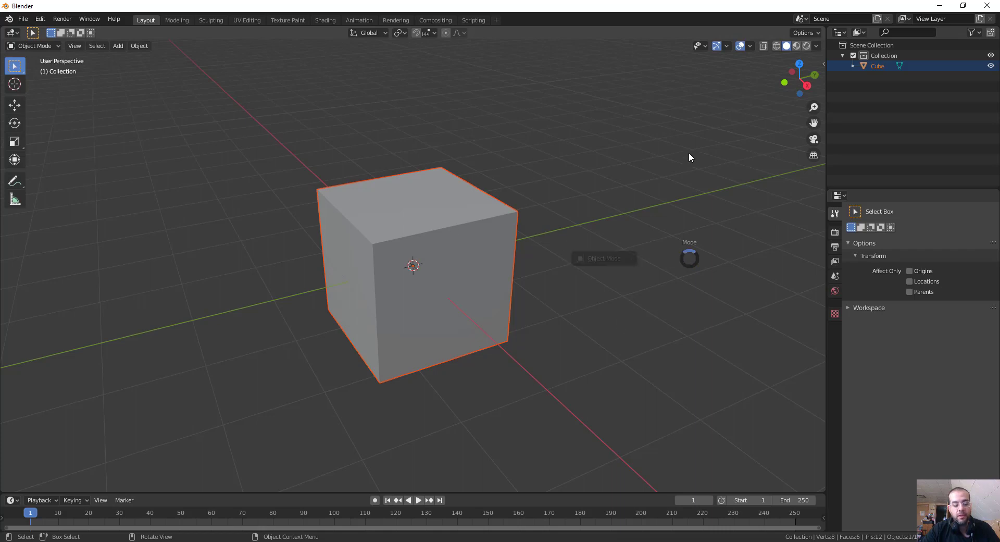
pyautogui.press('Escape')
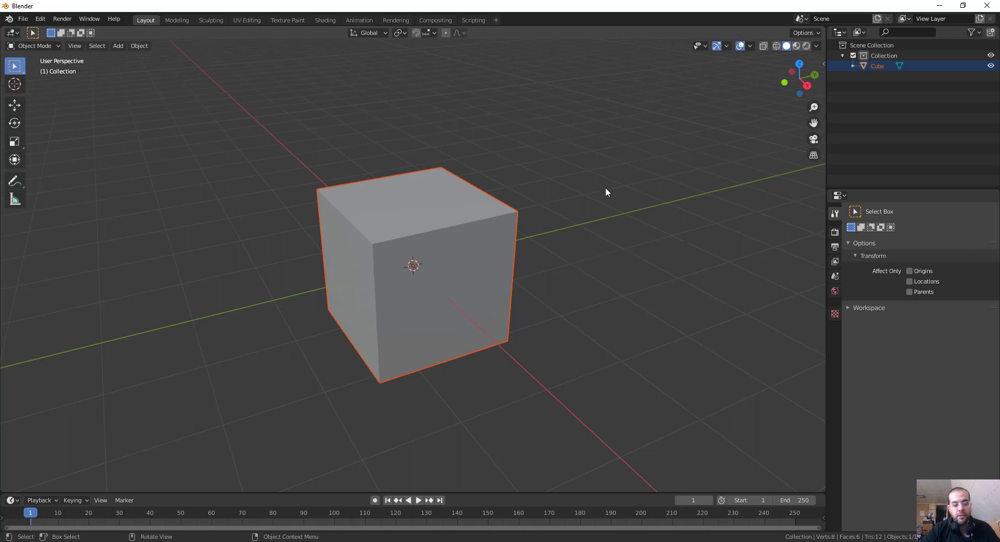
pyautogui.hotkey('ctrl', 'Tab')
pyautogui.press('Escape')
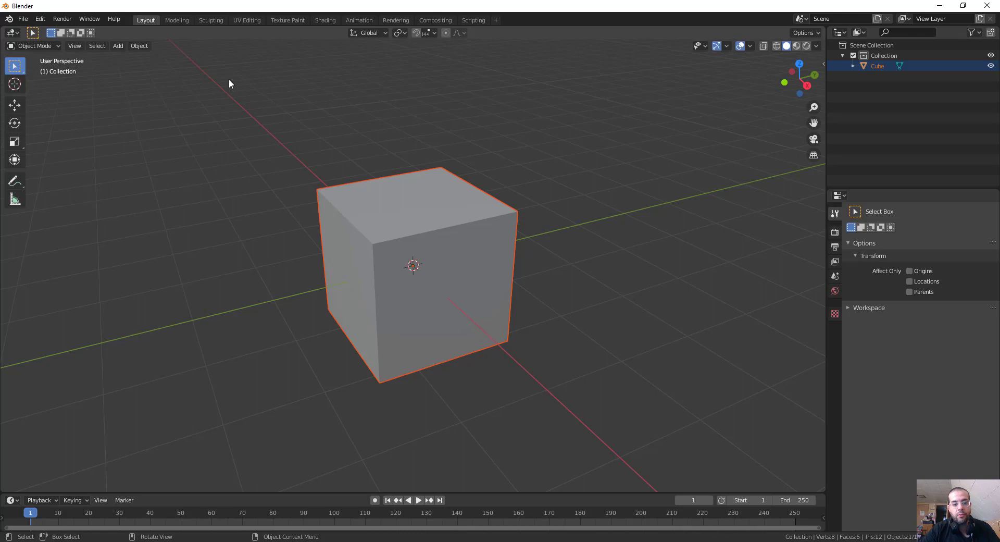
# Enable the Tab for Pie Menu option in the keymap preferences and close the preferences.
pyautogui.click(41, 19)
pyautogui.click(70, 167)
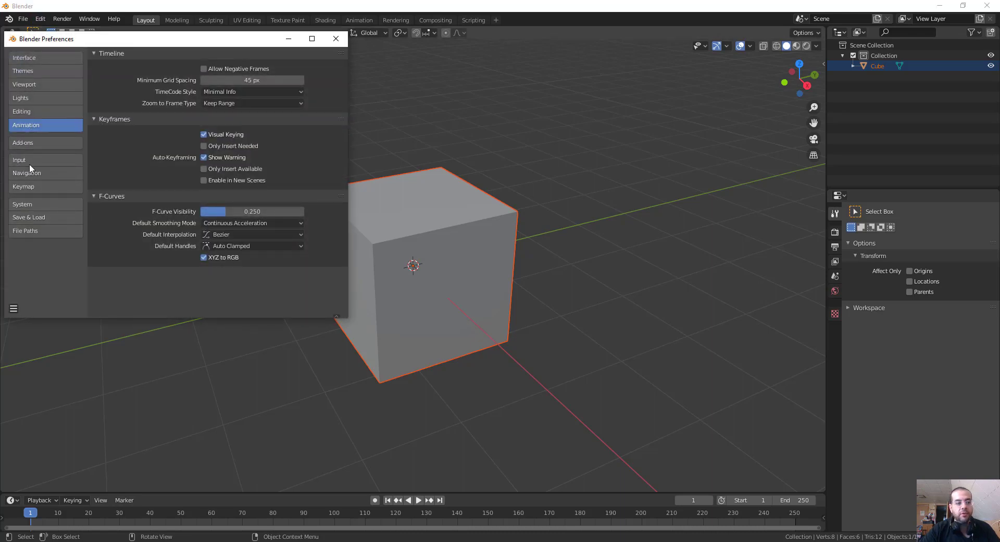
pyautogui.click(30, 183)
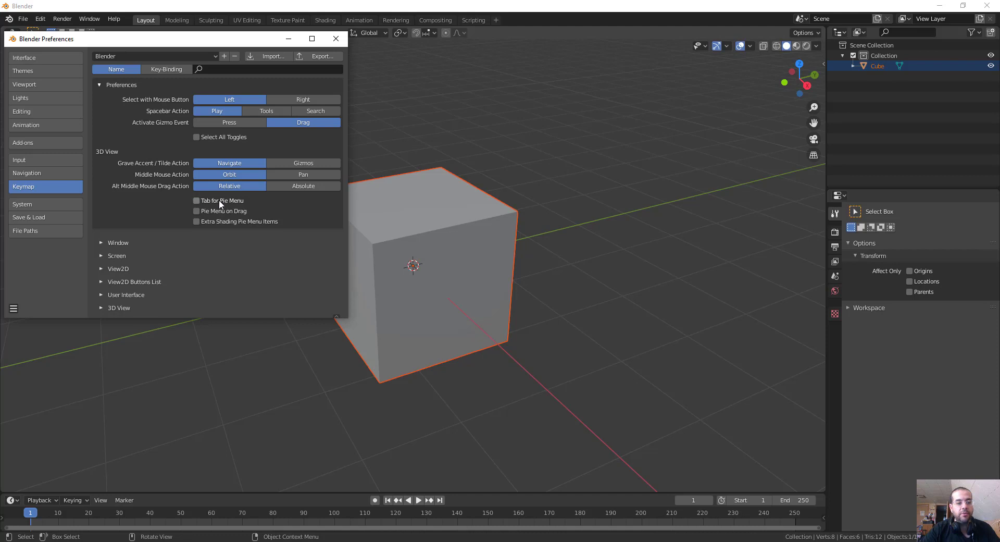
pyautogui.click(197, 200)
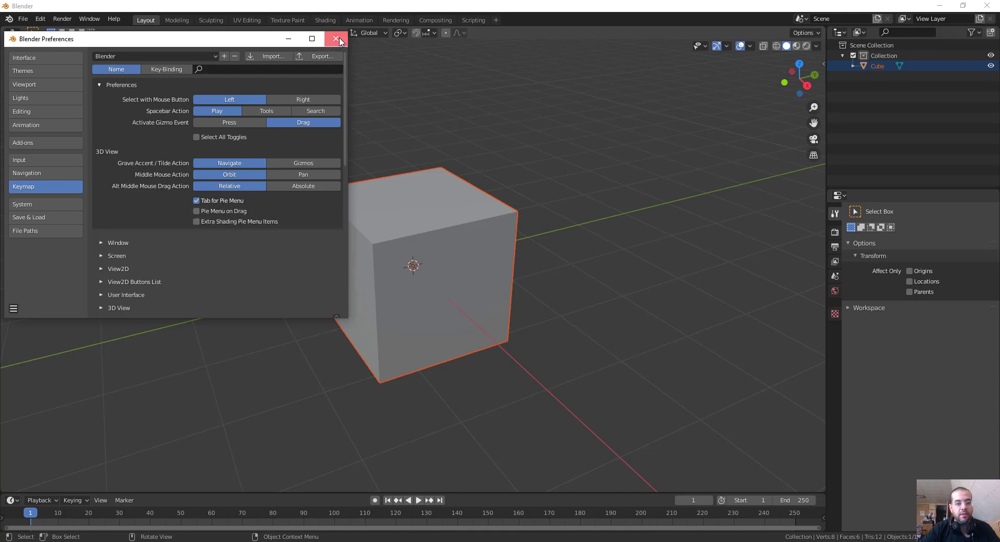
pyautogui.click(336, 38)
# Select the cube with the Move tool active and use the mode pie menu to switch it to Edit Mode.
pyautogui.press('Tab')
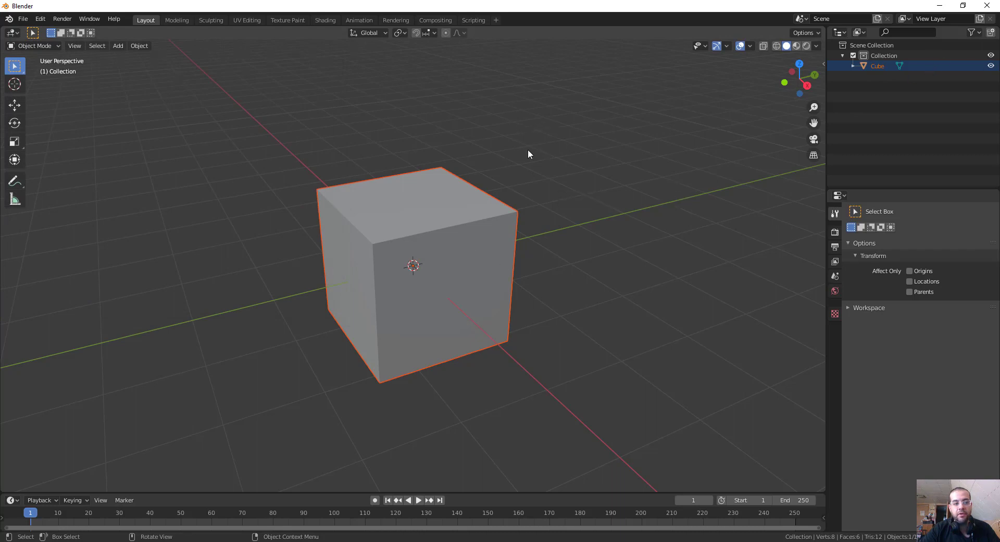
pyautogui.press('Tab')
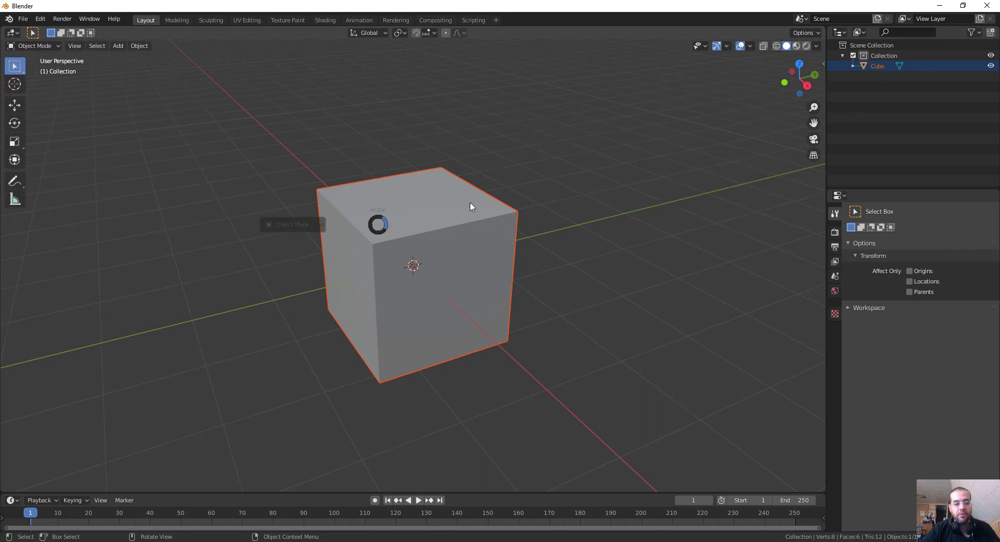
pyautogui.click(139, 146)
pyautogui.click(132, 152)
pyautogui.click(18, 107)
pyautogui.click(465, 254)
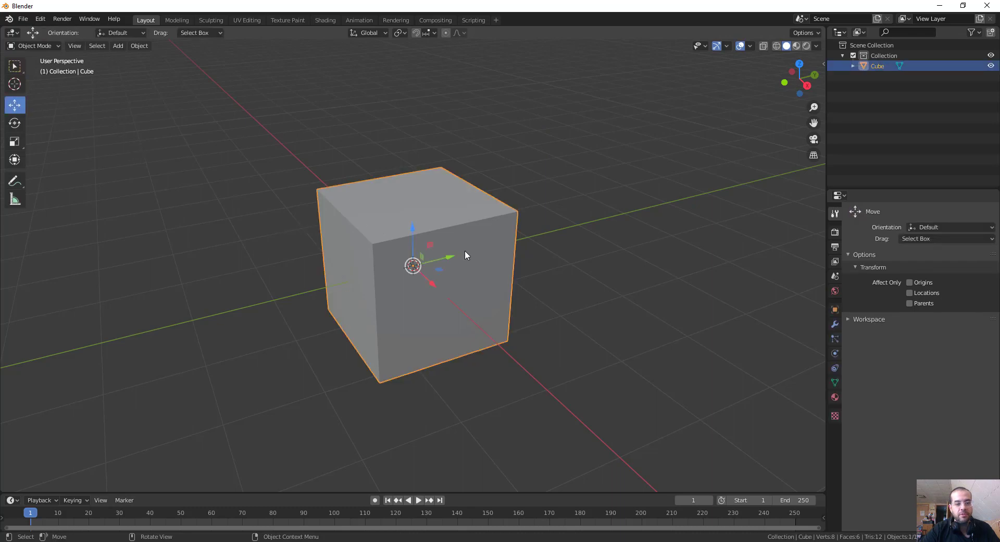
pyautogui.hotkey('ctrl', 'Tab')
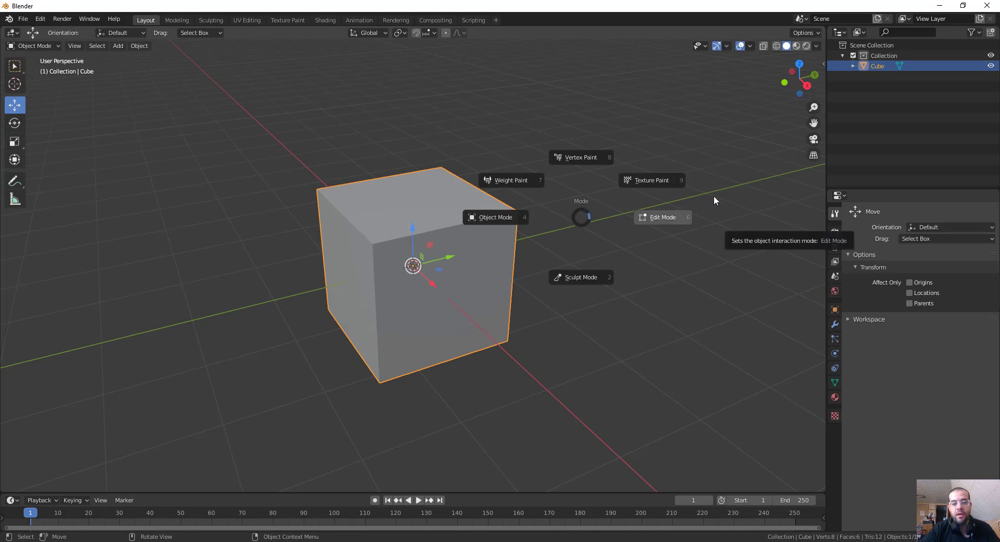
pyautogui.click(657, 218)
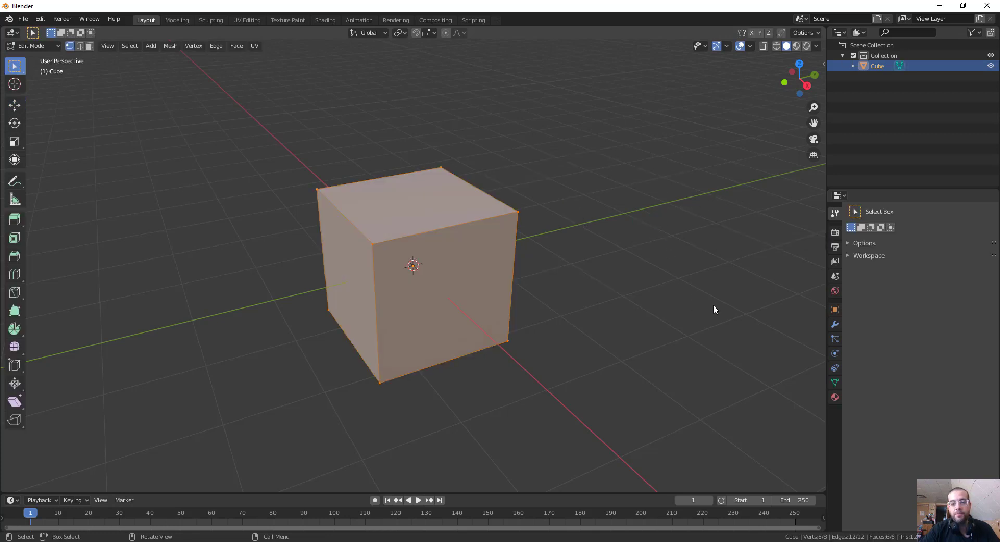
# Add a Subdivision Surface modifier to the cube and view the smoothed shape inside its cage.
pyautogui.click(835, 324)
pyautogui.click(911, 212)
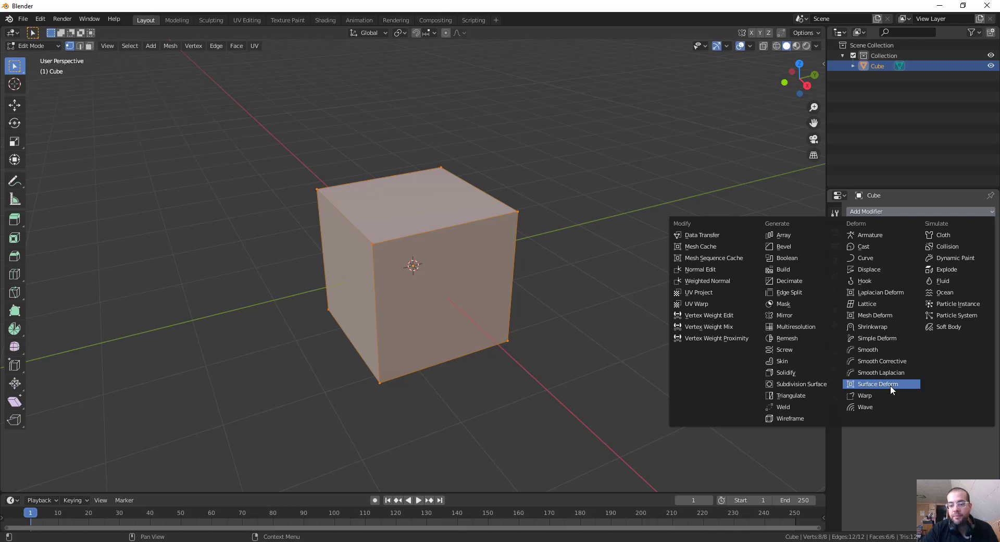
pyautogui.click(812, 382)
pyautogui.moveTo(559, 352); pyautogui.dragTo(599, 348, button='middle')
pyautogui.scroll(2, 599, 347)
pyautogui.scroll(1, 600, 348)
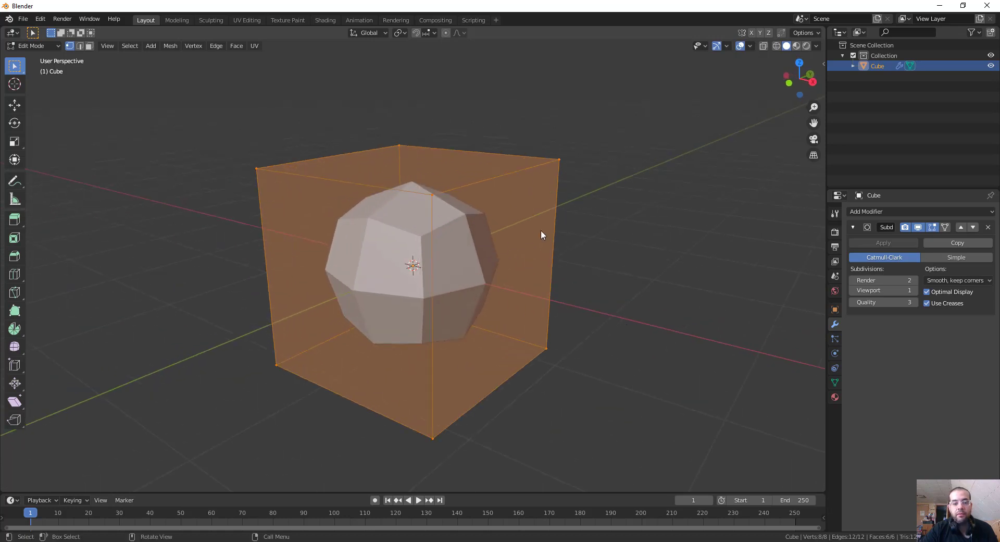
pyautogui.moveTo(550, 215); pyautogui.dragTo(531, 235, button='middle')
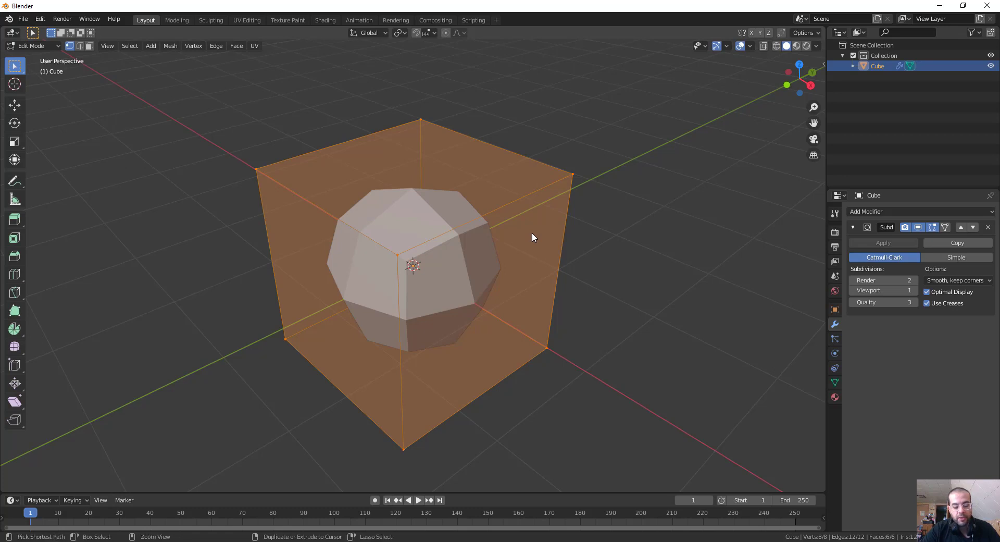
# Add a single horizontal loop cut around the cube and slide it up close to the top edges.
pyautogui.hotkey('ctrl', 'r')
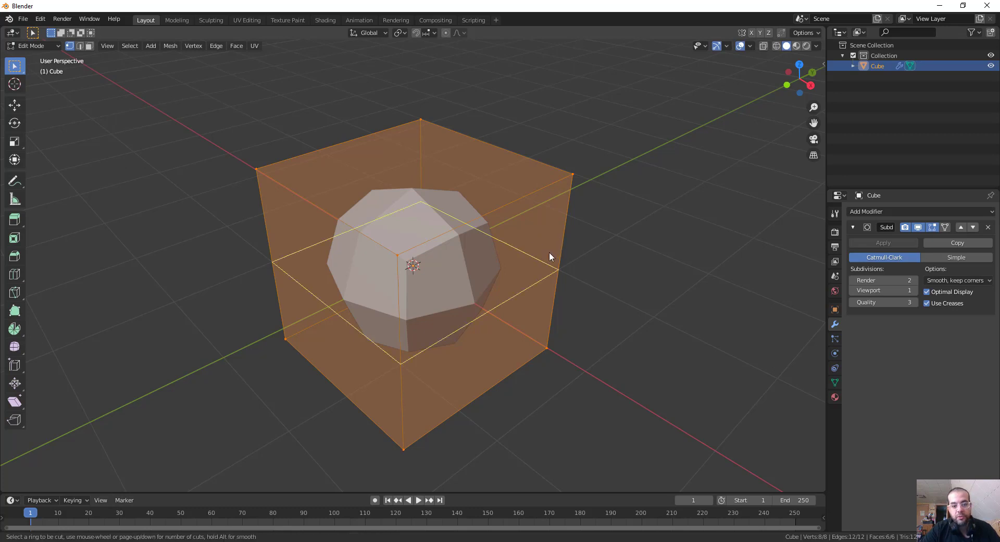
pyautogui.scroll(1, 539, 248)
pyautogui.scroll(-1, 539, 250)
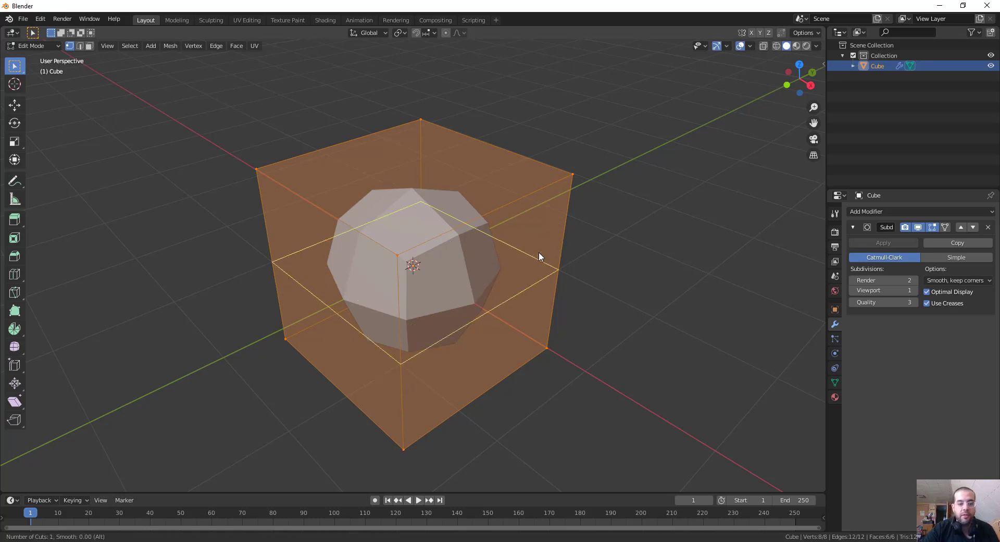
pyautogui.click(574, 218)
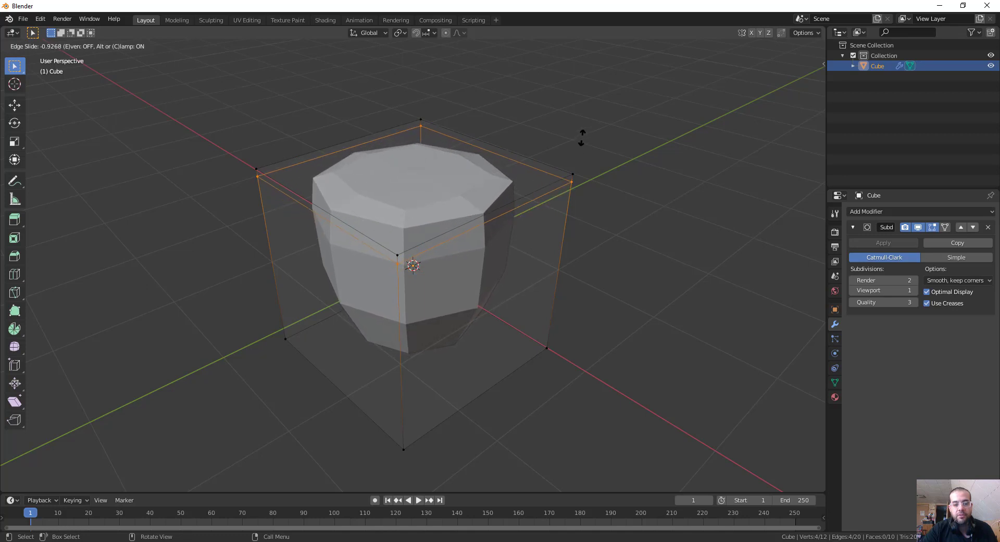
pyautogui.click(581, 139)
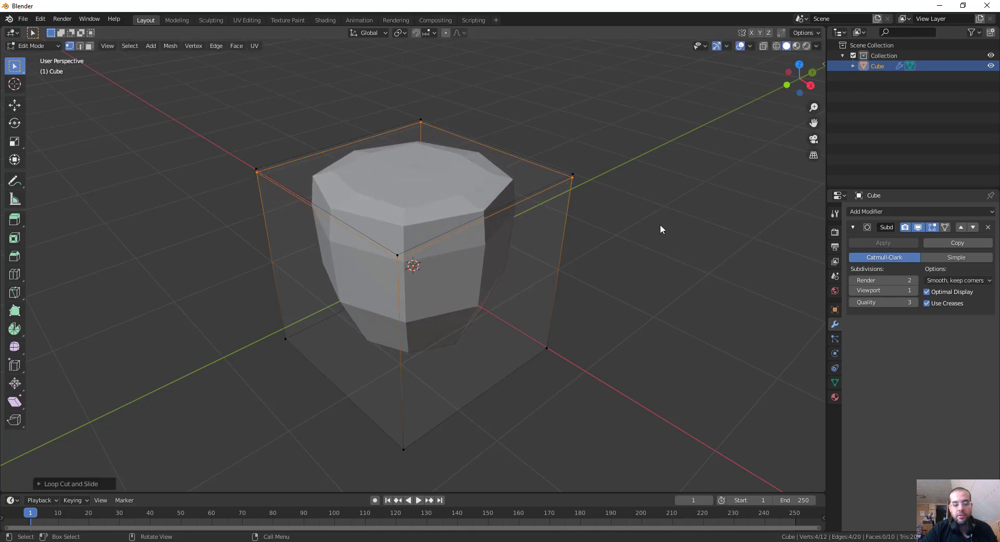
# Add a second horizontal loop cut around the cube and slide it down close to the bottom edges.
pyautogui.moveTo(662, 229); pyautogui.dragTo(590, 270, button='middle')
pyautogui.click(560, 282)
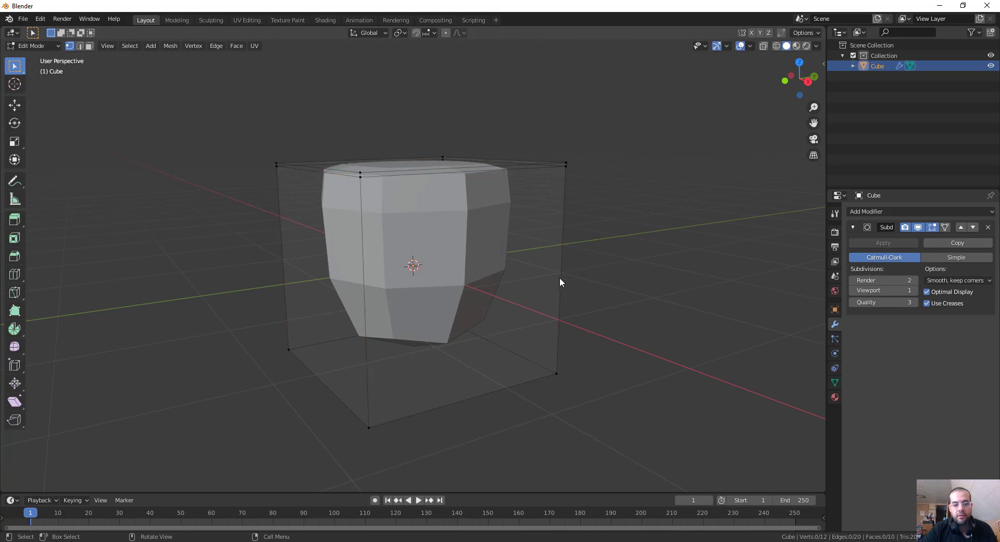
pyautogui.hotkey('ctrl', 'r')
pyautogui.click(556, 316)
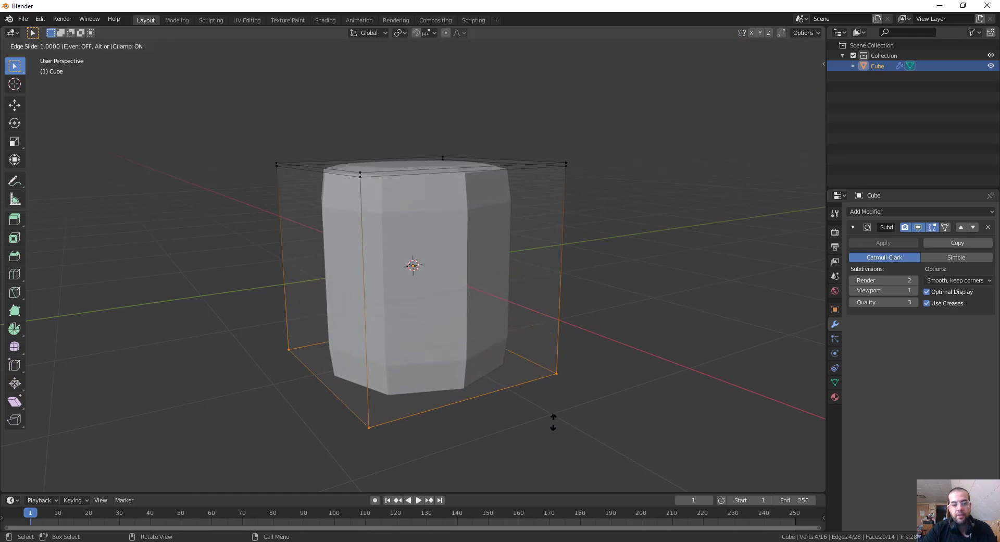
pyautogui.click(552, 414)
pyautogui.moveTo(568, 371); pyautogui.dragTo(608, 315, button='middle')
# Display the cube in wireframe and set the modifier's viewport subdivision level to 2.
pyautogui.press('z')
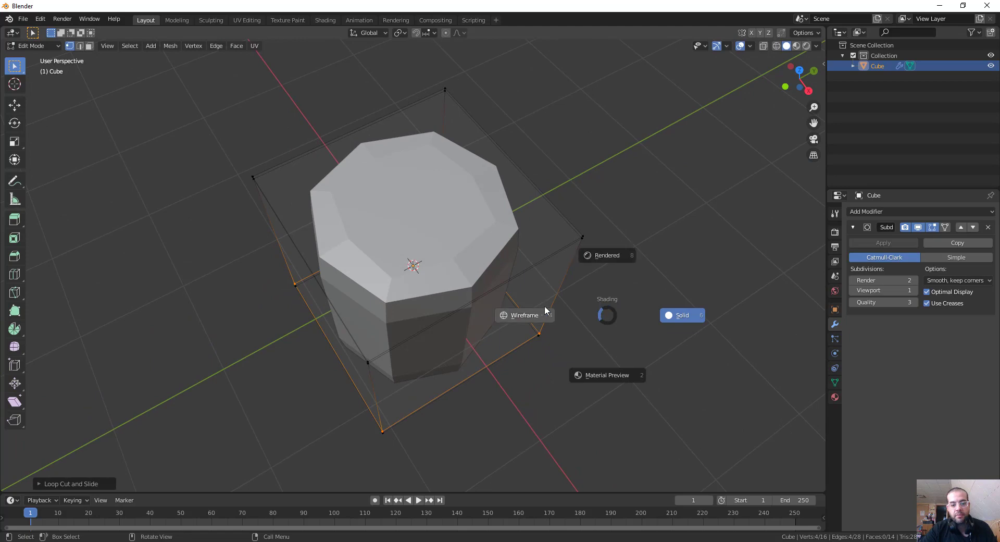
pyautogui.click(526, 313)
pyautogui.moveTo(576, 190); pyautogui.dragTo(650, 207, button='middle')
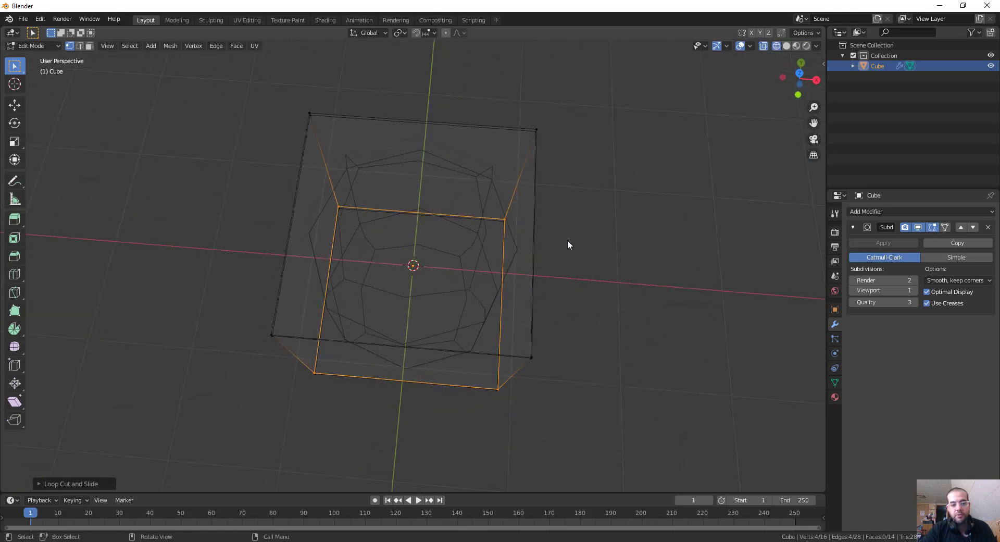
pyautogui.moveTo(568, 245); pyautogui.dragTo(517, 217, button='middle')
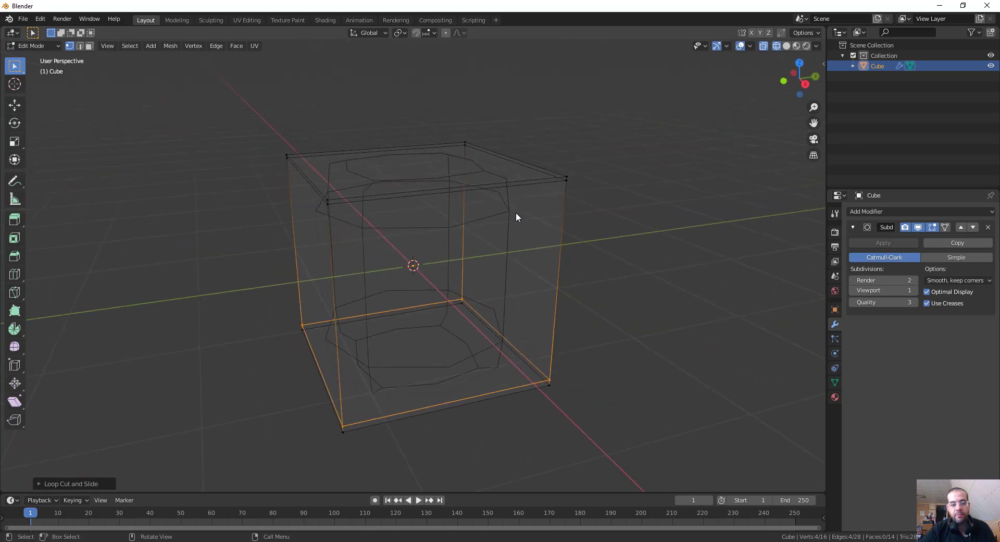
pyautogui.moveTo(620, 218); pyautogui.dragTo(639, 220, button='middle')
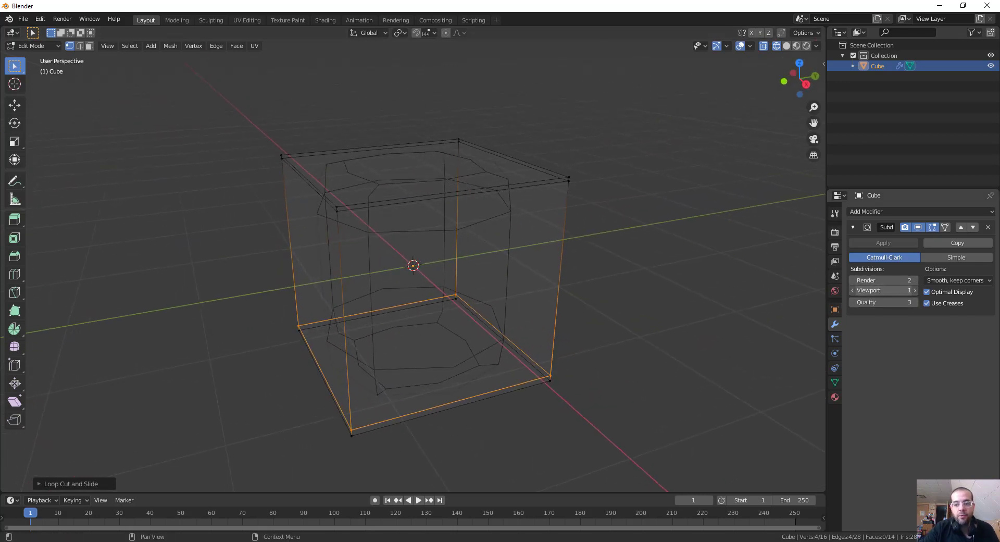
pyautogui.click(914, 291)
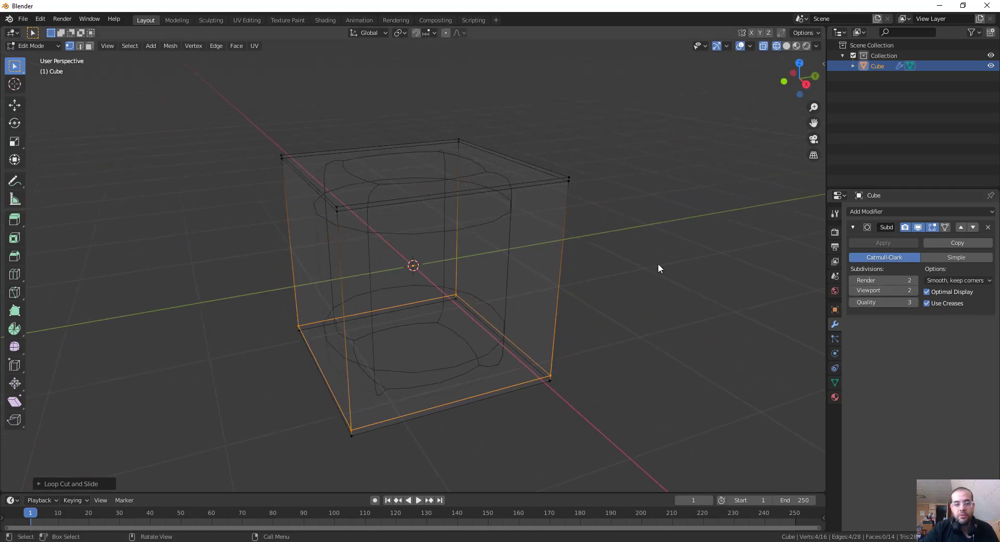
# Switch to face selection and return the viewport to solid shading to view the rounded cylinder shape.
pyautogui.press('2')
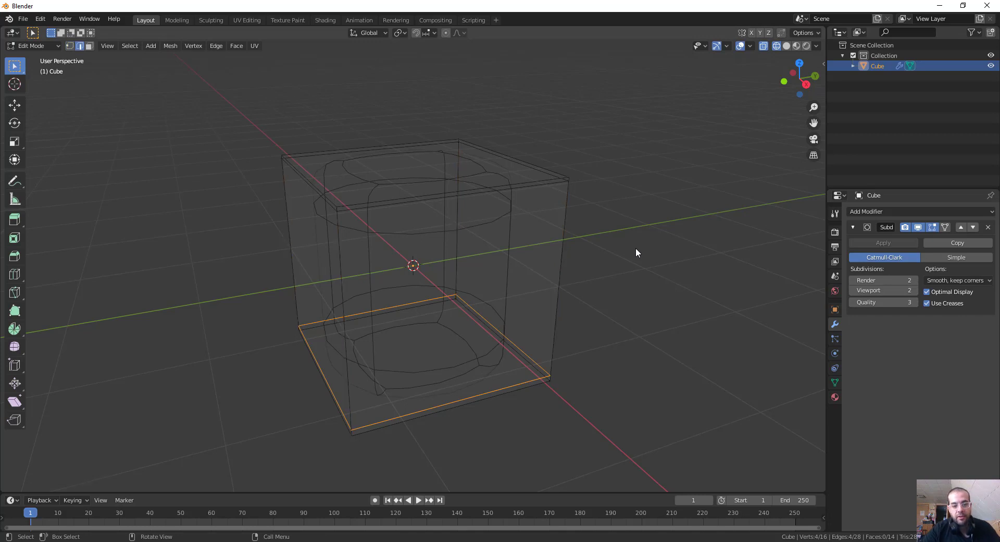
pyautogui.press('3')
pyautogui.press('z')
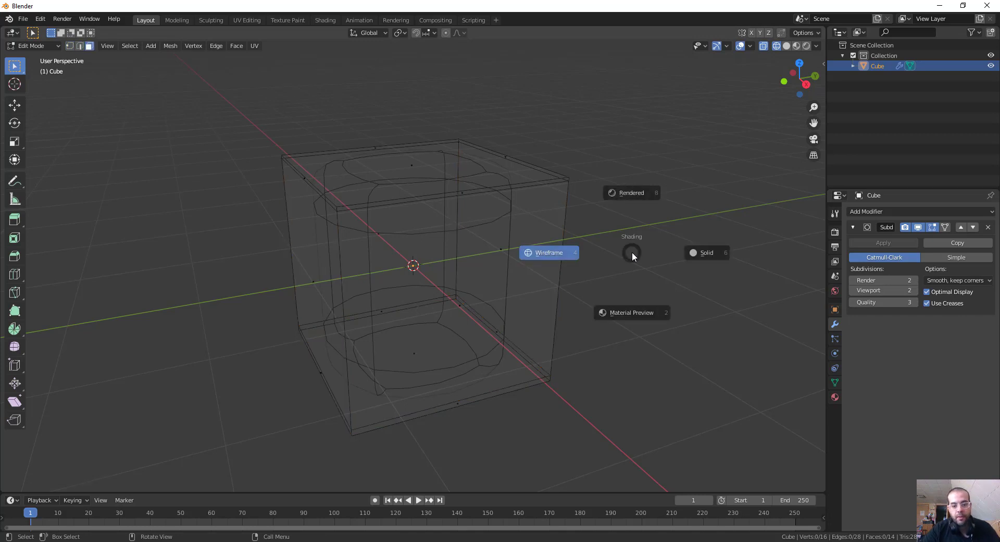
pyautogui.click(705, 254)
pyautogui.moveTo(679, 259)
pyautogui.mouseDown(button='middle')
pyautogui.moveTo(694, 270)
pyautogui.moveTo(705, 252)
pyautogui.moveTo(582, 284)
pyautogui.moveTo(507, 250)
pyautogui.moveTo(603, 232)
pyautogui.mouseUp(button='middle')
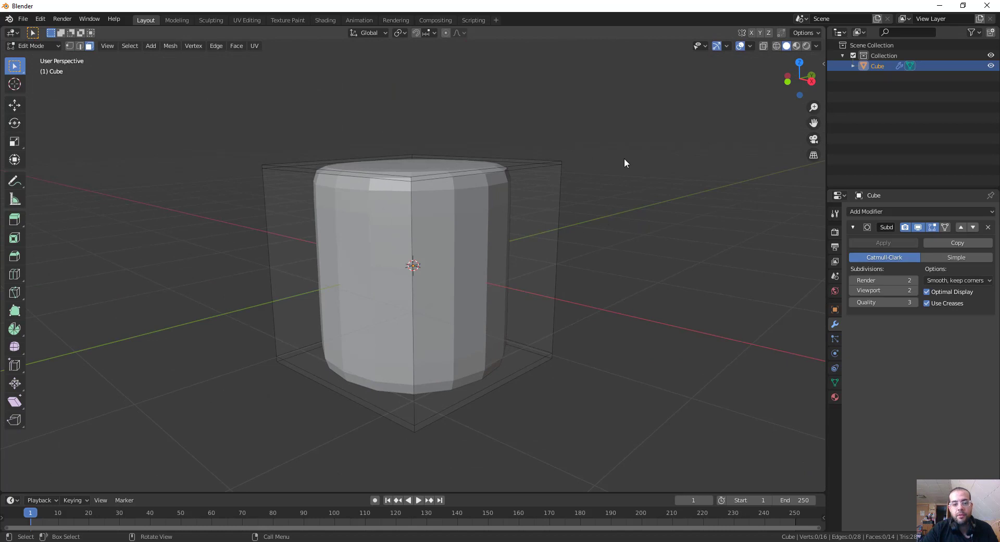
pyautogui.moveTo(624, 158); pyautogui.dragTo(501, 182, button='middle')
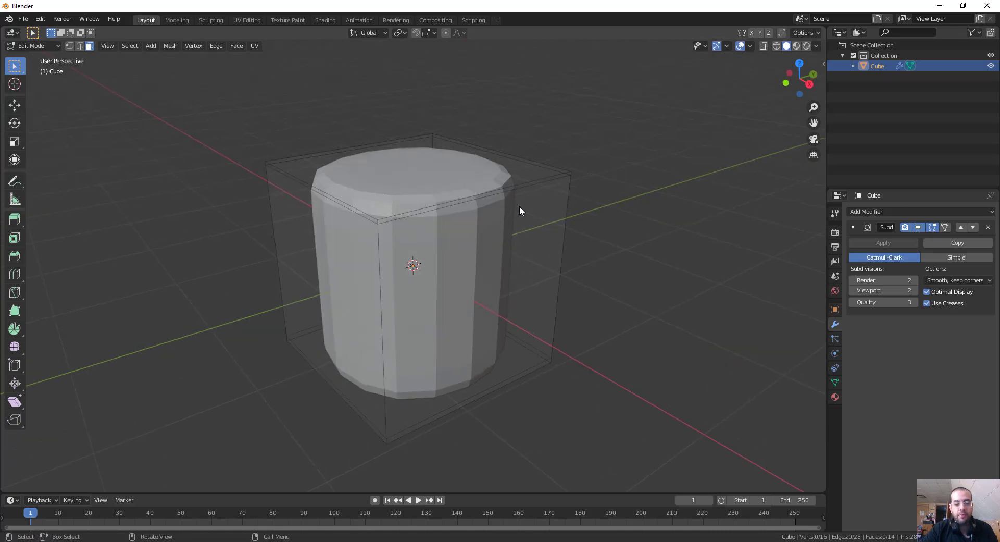
# Compare the rounded shape with the reference photo of the birthday cake and return to the Blender viewport.
pyautogui.click(416, 541)
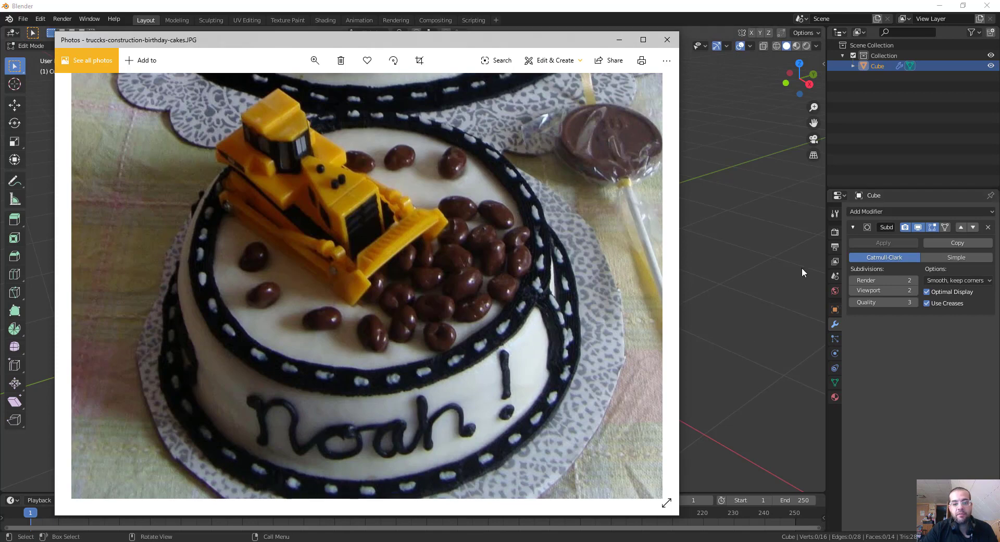
pyautogui.moveTo(769, 281); pyautogui.dragTo(754, 272)
pyautogui.rightClick(663, 284)
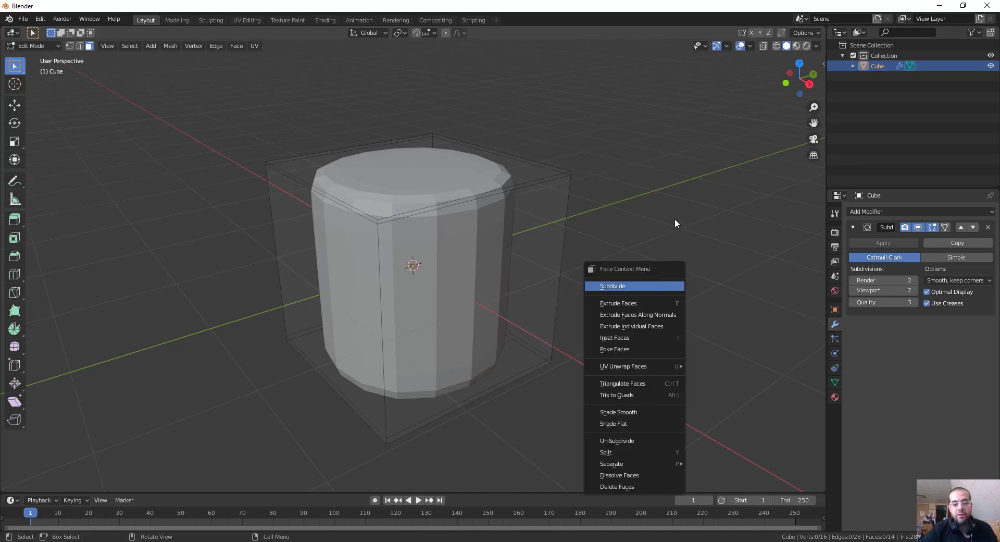
pyautogui.moveTo(618, 243); pyautogui.dragTo(601, 216, button='middle')
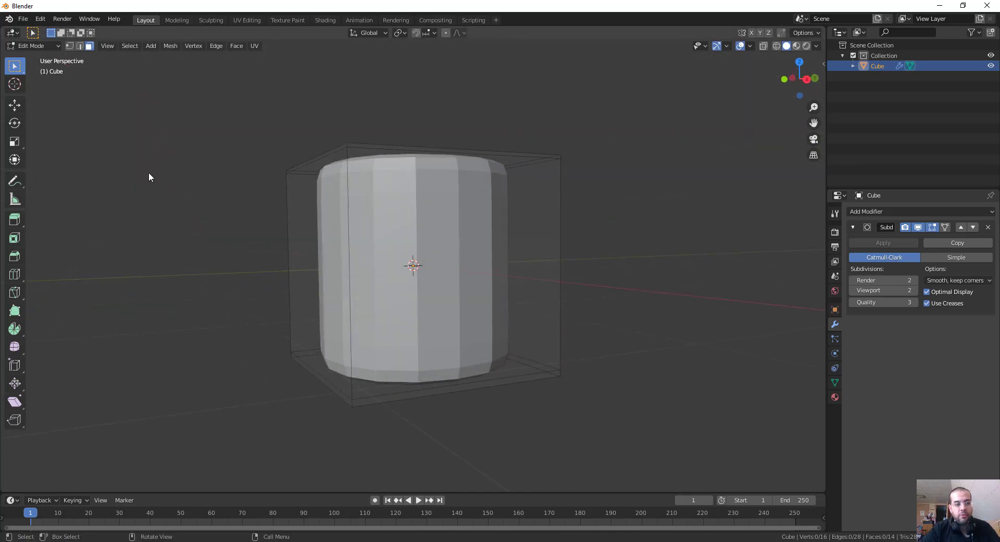
# Switch to vertex selection and turn on X-ray so that hidden vertices can be selected through the mesh.
pyautogui.press('1')
pyautogui.moveTo(235, 292); pyautogui.dragTo(630, 457)
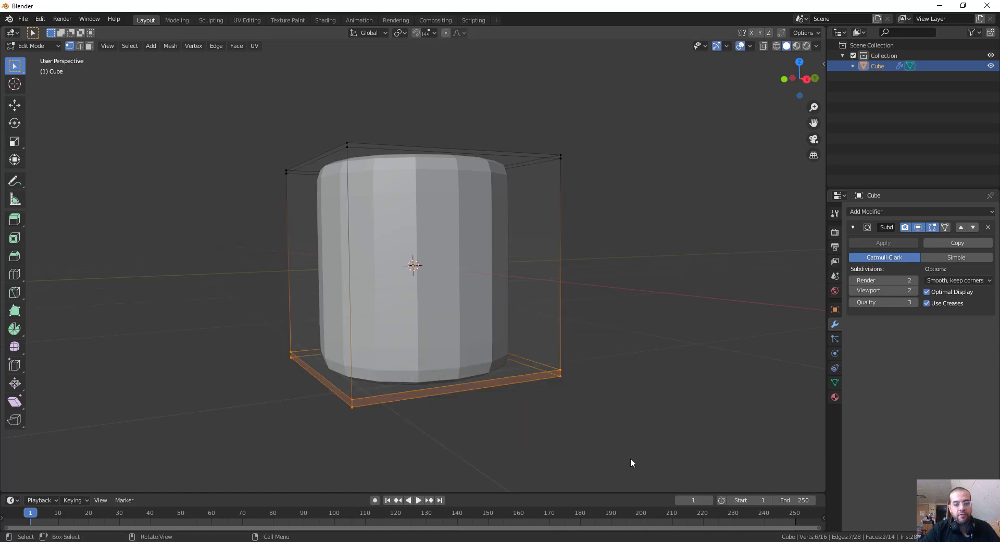
pyautogui.moveTo(631, 435); pyautogui.dragTo(684, 334, button='middle')
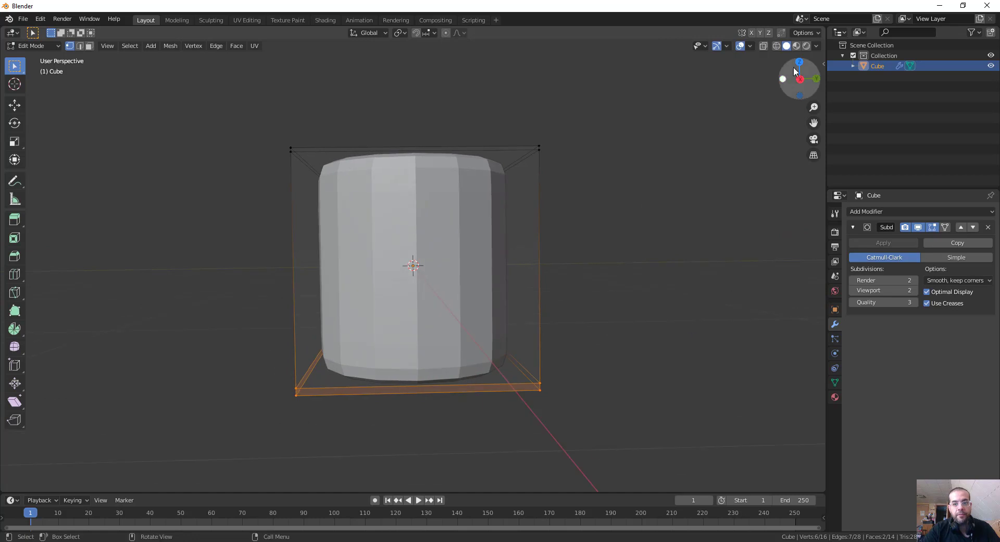
pyautogui.click(764, 46)
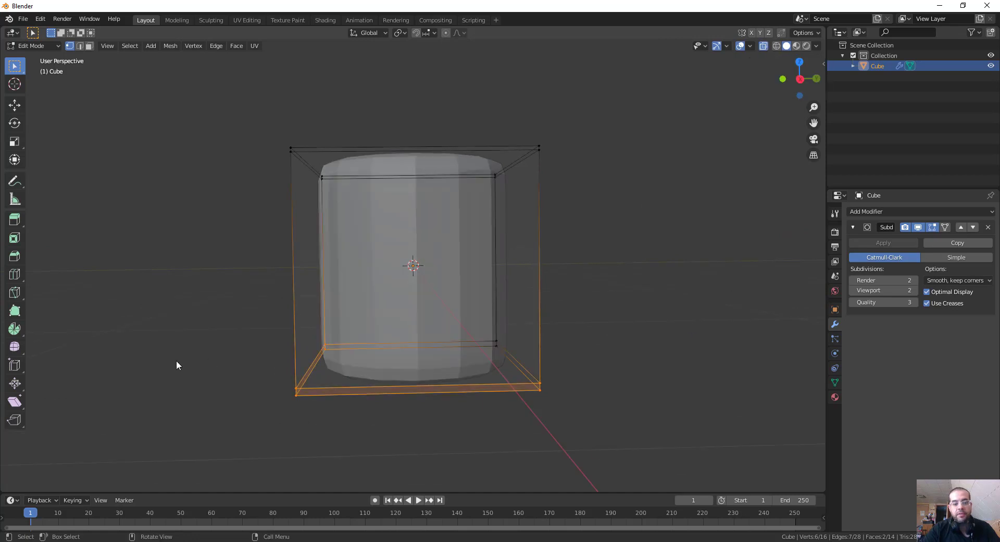
# Select all of the vertices at the bottom of the cube's cage and scale them outward to widen the base.
pyautogui.moveTo(111, 286); pyautogui.dragTo(692, 513)
pyautogui.moveTo(667, 480); pyautogui.dragTo(615, 327, button='middle')
pyautogui.press('s')
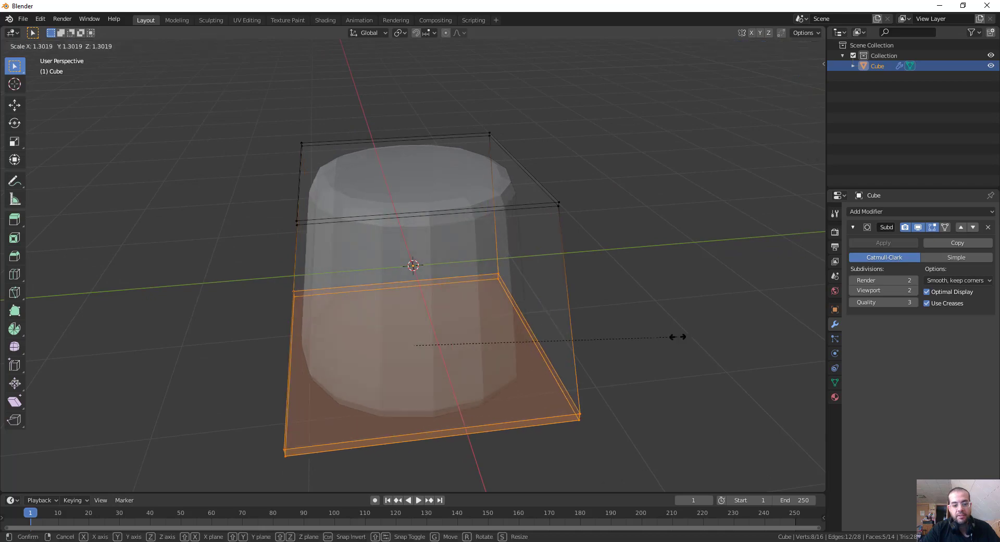
pyautogui.click(699, 339)
# Select all of the vertices at the top of the cake's cage and lower them along Z to shorten the body.
pyautogui.moveTo(646, 286); pyautogui.dragTo(93, 67, button='middle')
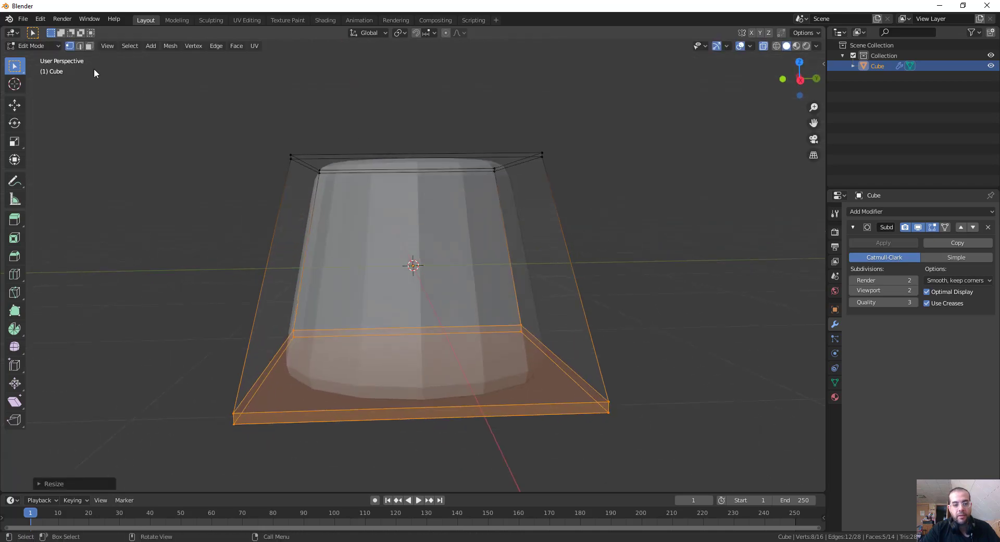
pyautogui.moveTo(174, 108); pyautogui.dragTo(630, 228)
pyautogui.moveTo(608, 217); pyautogui.dragTo(605, 156, button='middle')
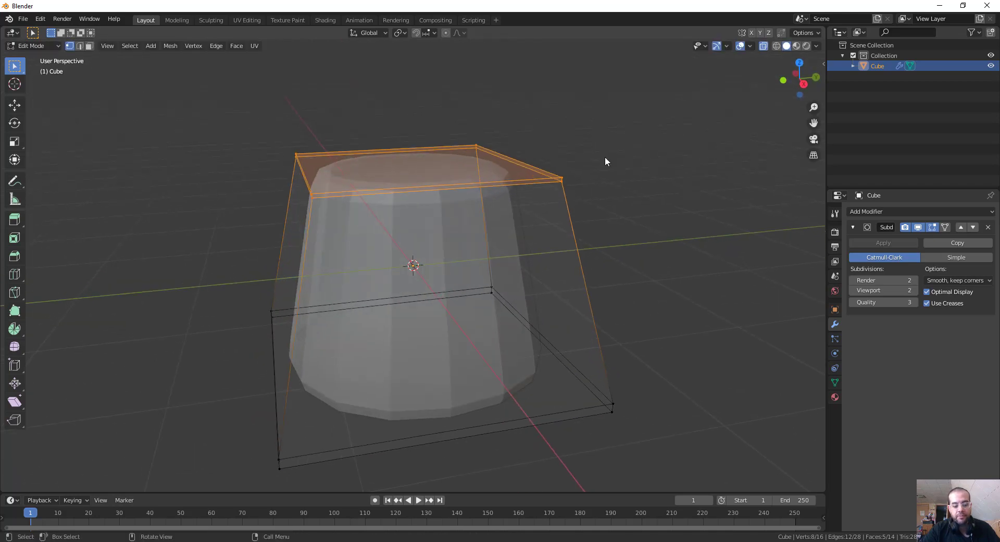
pyautogui.press('g')
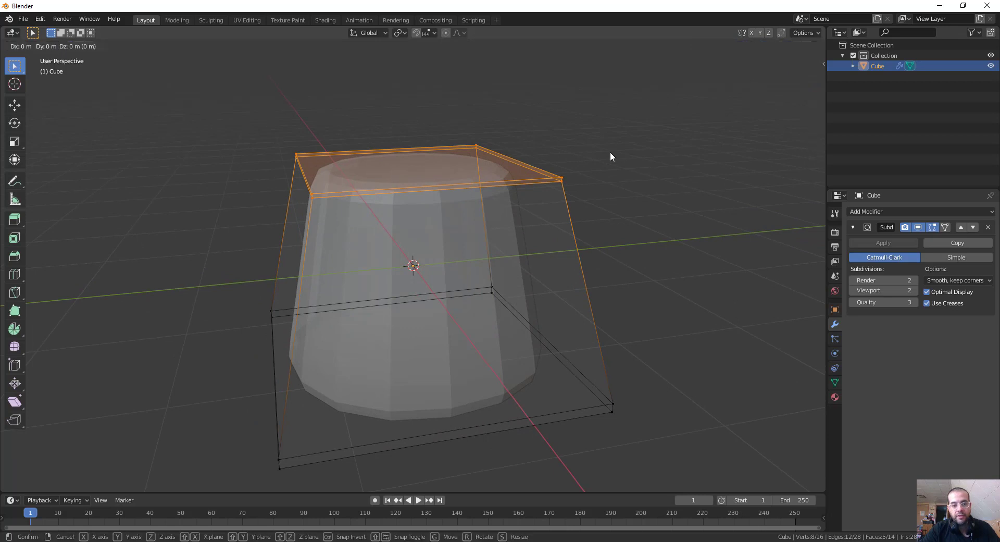
pyautogui.press('z')
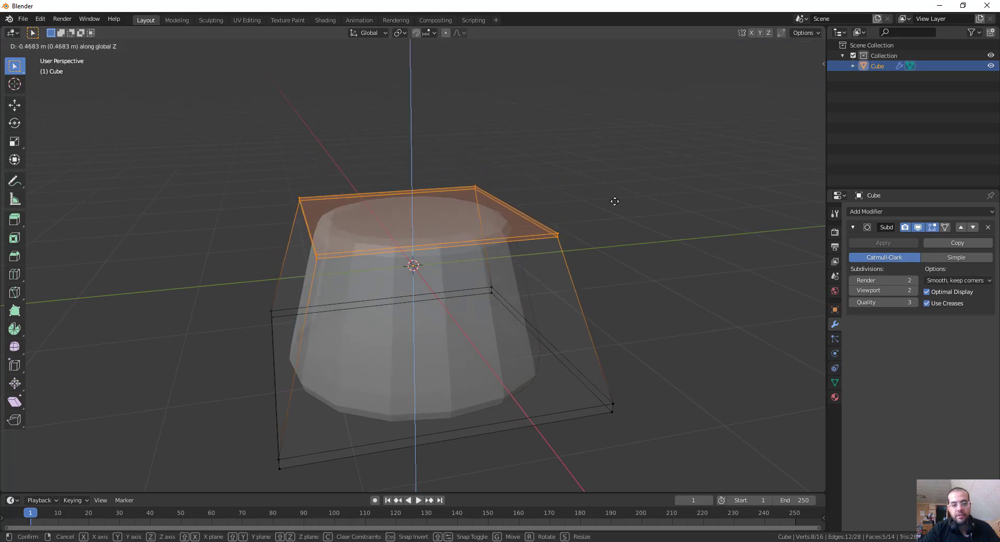
pyautogui.click(617, 219)
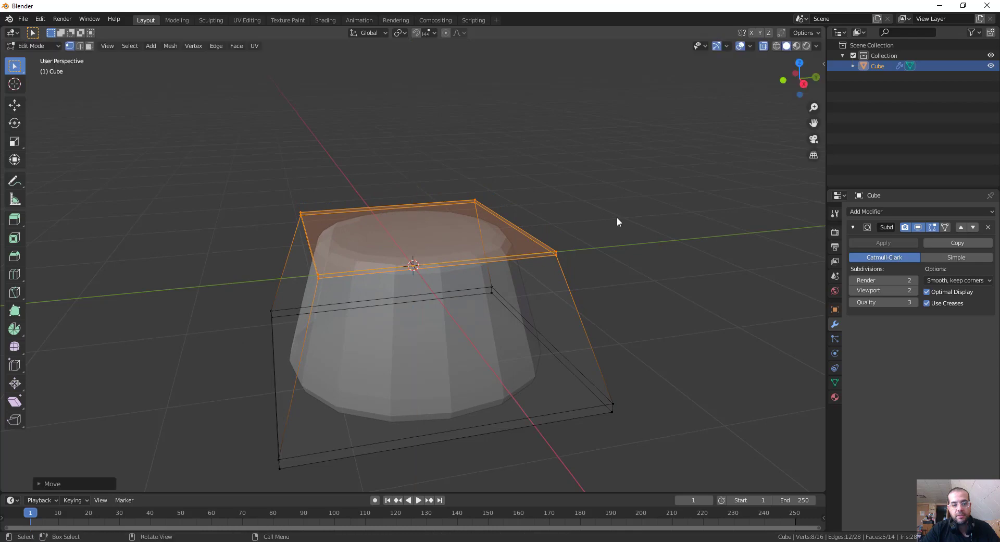
pyautogui.moveTo(617, 217); pyautogui.dragTo(555, 235, button='middle')
pyautogui.click(608, 189)
# Return to Object Mode and raise the cake body along Z in the front view until its base sits just above the ground line.
pyautogui.scroll(-3, 602, 191)
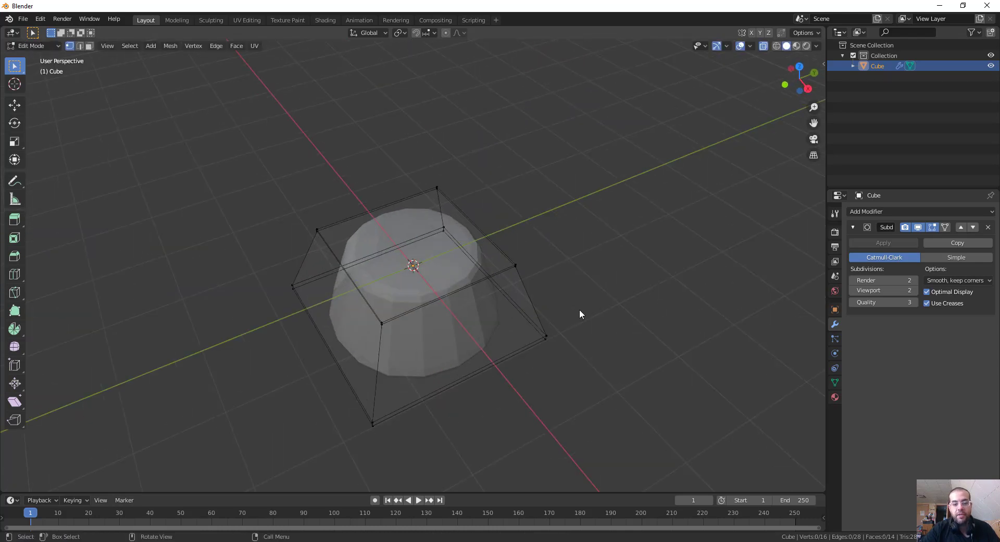
pyautogui.moveTo(579, 310); pyautogui.dragTo(447, 242, button='middle')
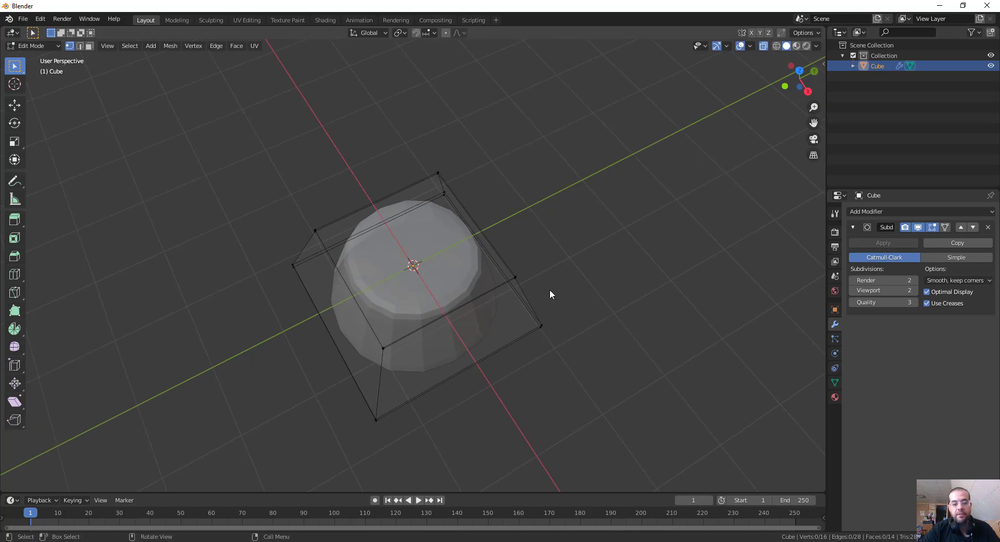
pyautogui.moveTo(550, 295); pyautogui.dragTo(557, 225, button='middle')
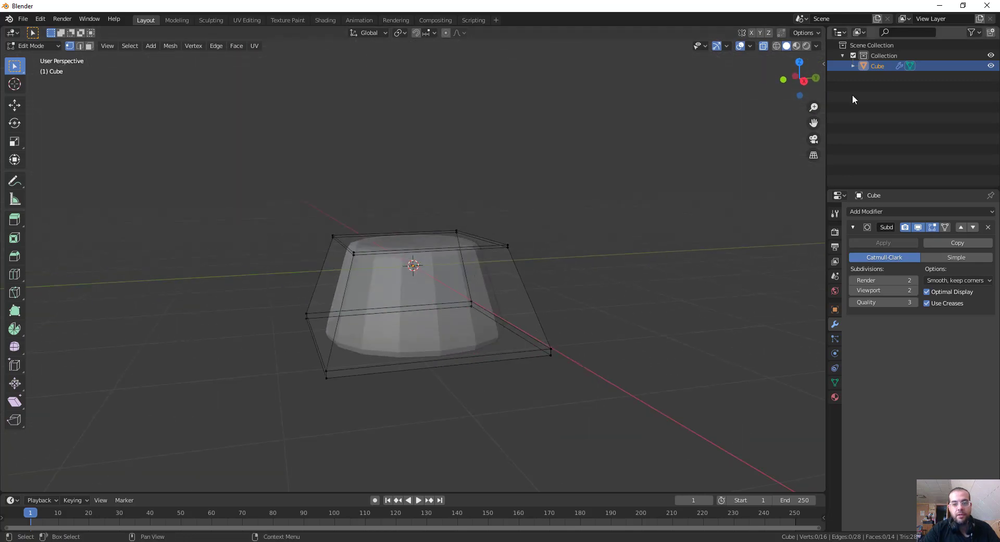
pyautogui.hotkey('ctrl', 'Tab')
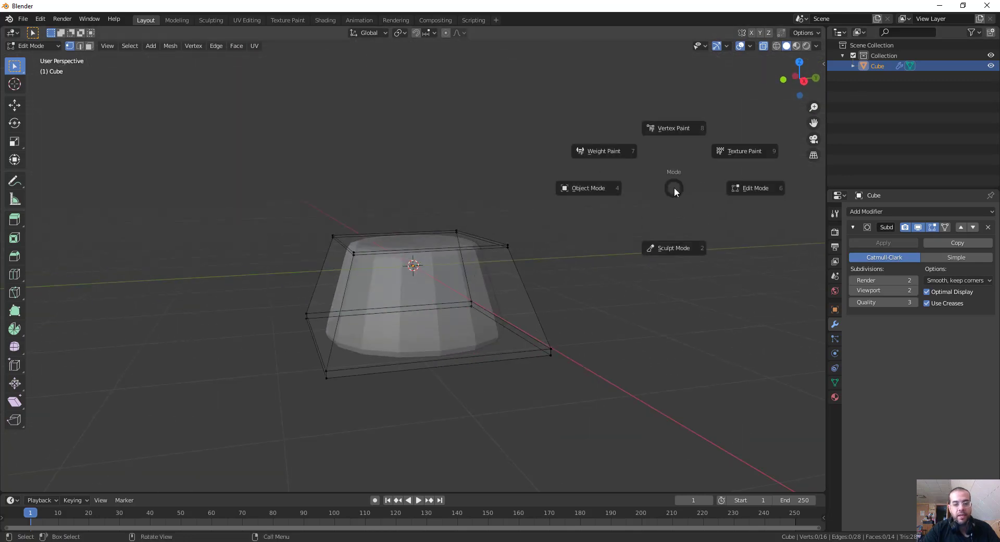
pyautogui.click(602, 197)
pyautogui.moveTo(412, 217); pyautogui.dragTo(425, 146)
pyautogui.press('KP_1')
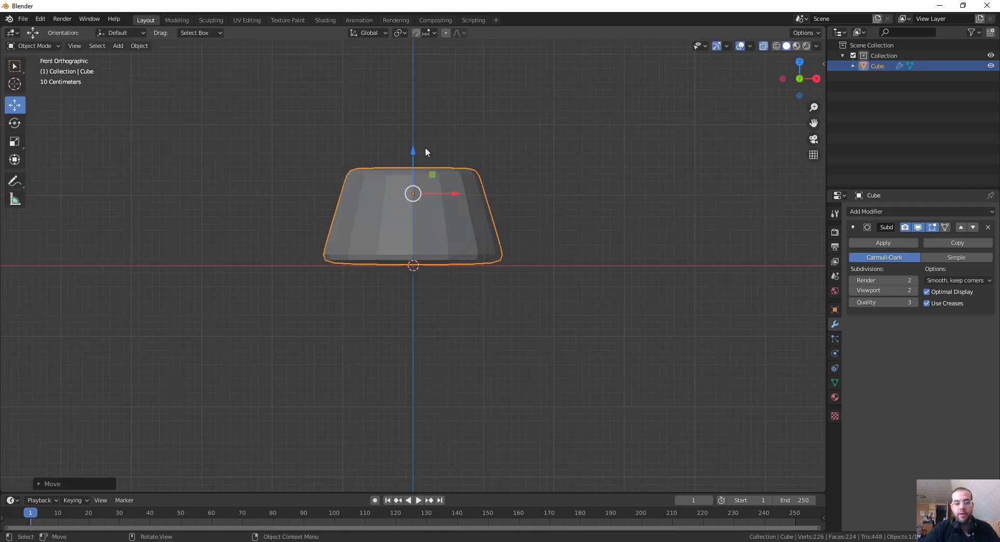
pyautogui.press('g')
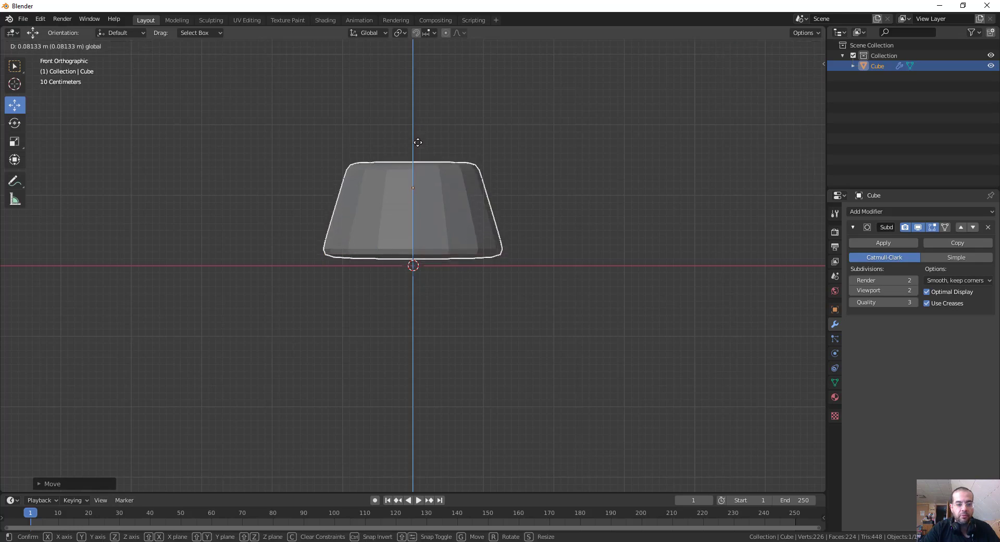
pyautogui.moveTo(418, 142); pyautogui.dragTo(414, 141)
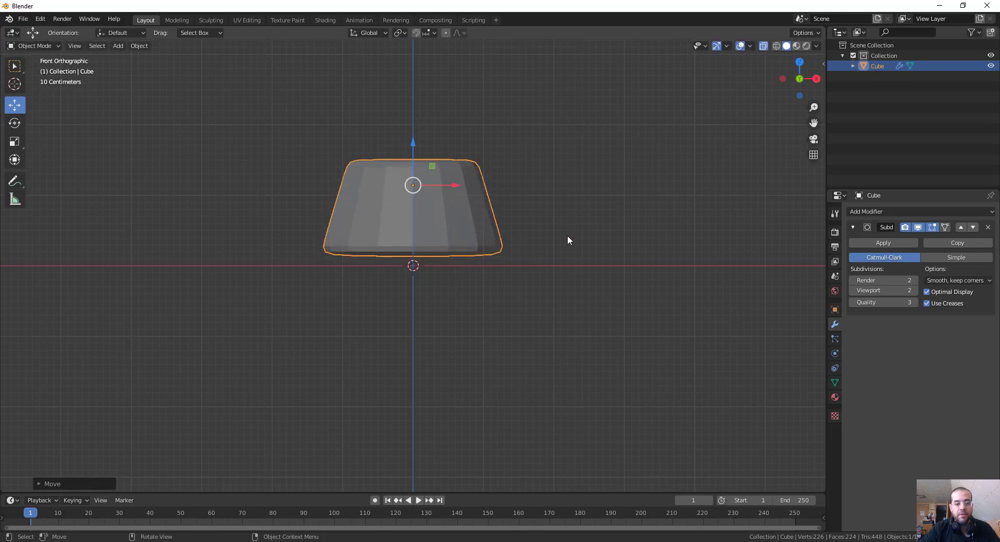
# Add a second cube at the origin and give it a Subdivision Surface modifier.
pyautogui.hotkey('shift', 'a')
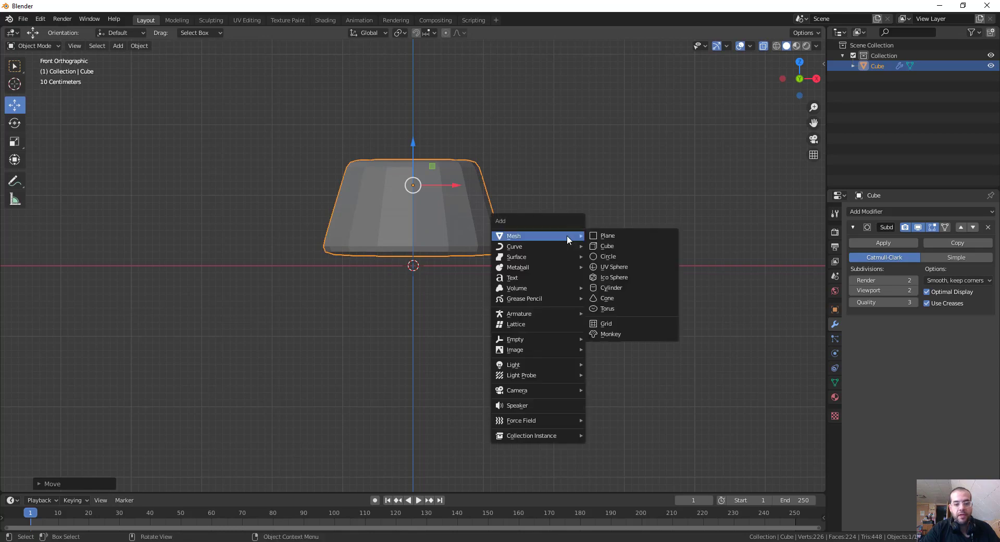
pyautogui.click(617, 248)
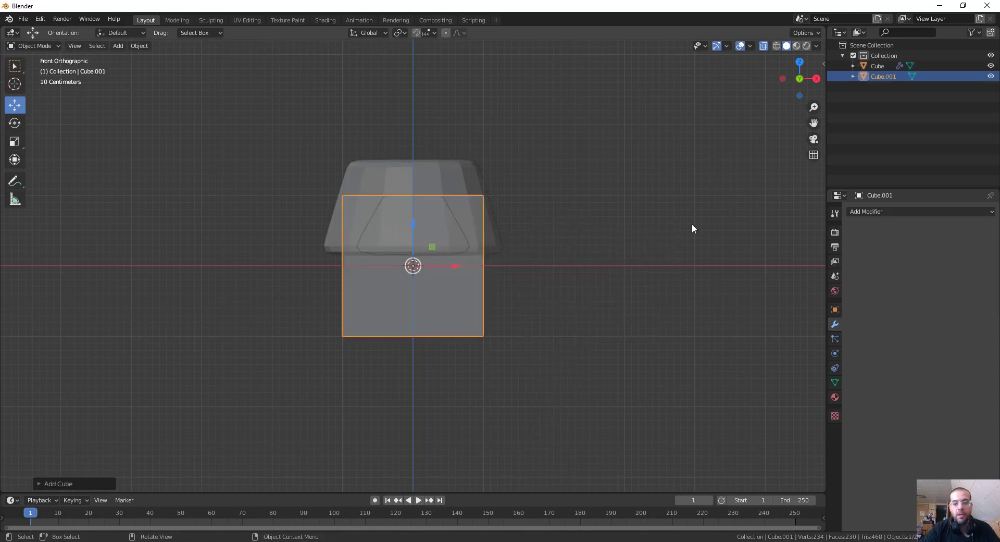
pyautogui.click(859, 212)
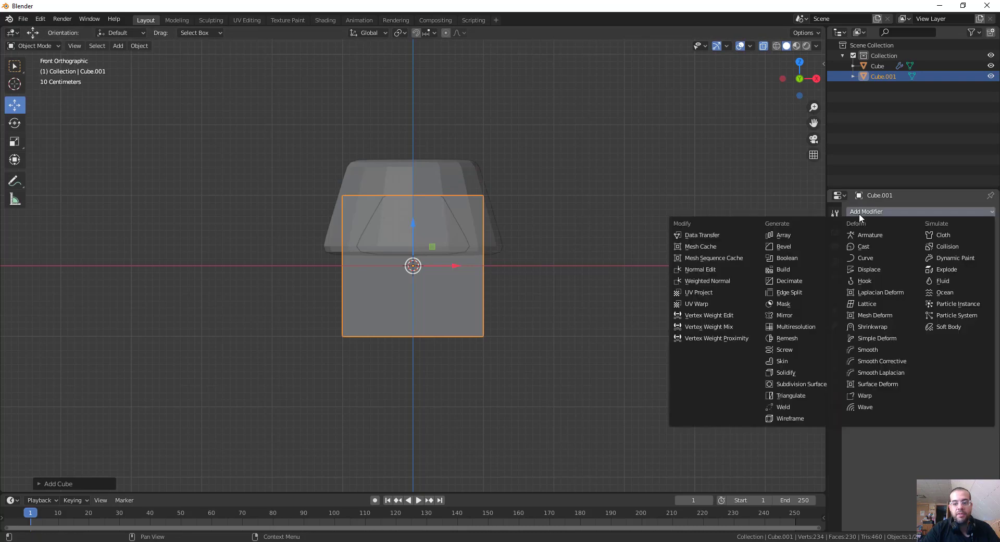
pyautogui.click(800, 383)
pyautogui.scroll(3, 543, 263)
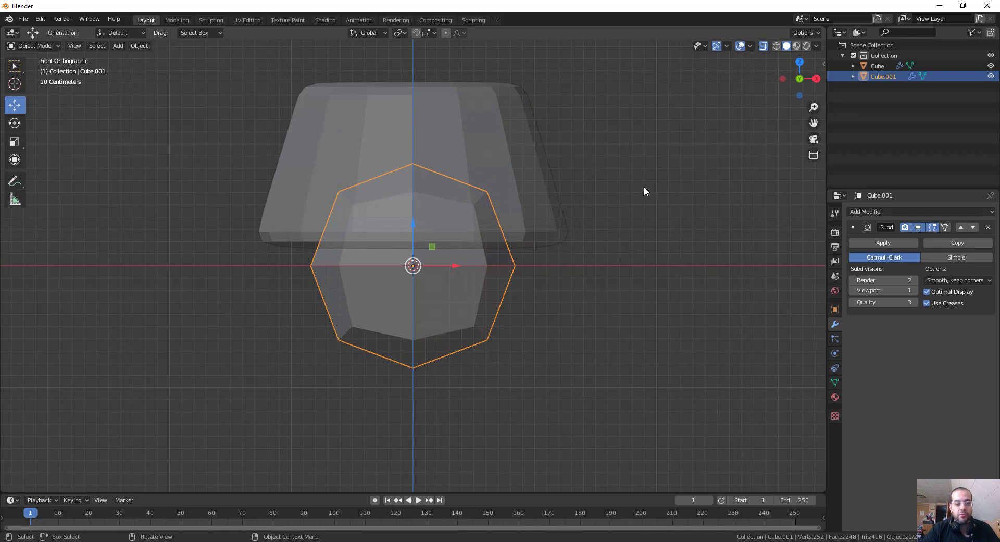
# Enter Edit Mode on the new cube and add a horizontal loop cut slid up close to its top edge.
pyautogui.hotkey('ctrl', 'Tab')
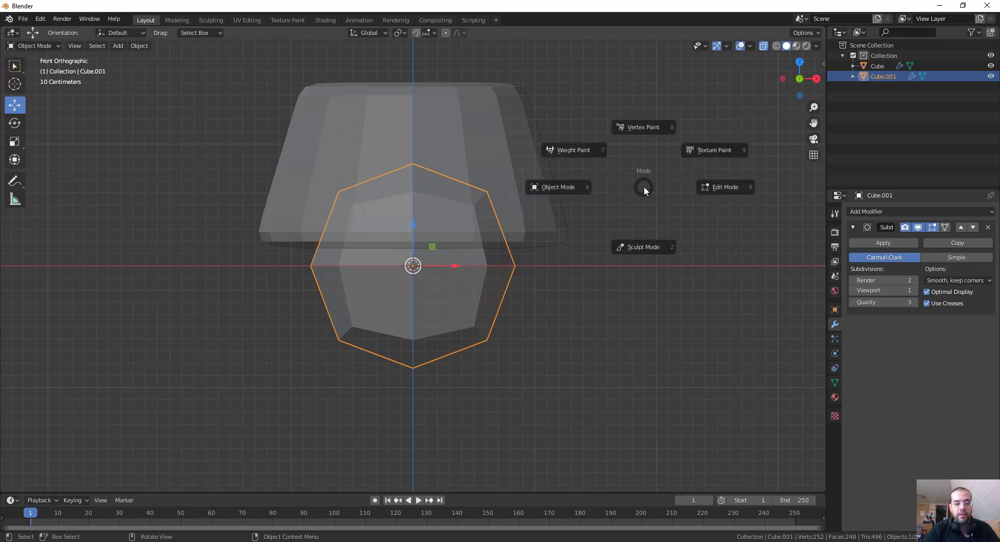
pyautogui.click(708, 187)
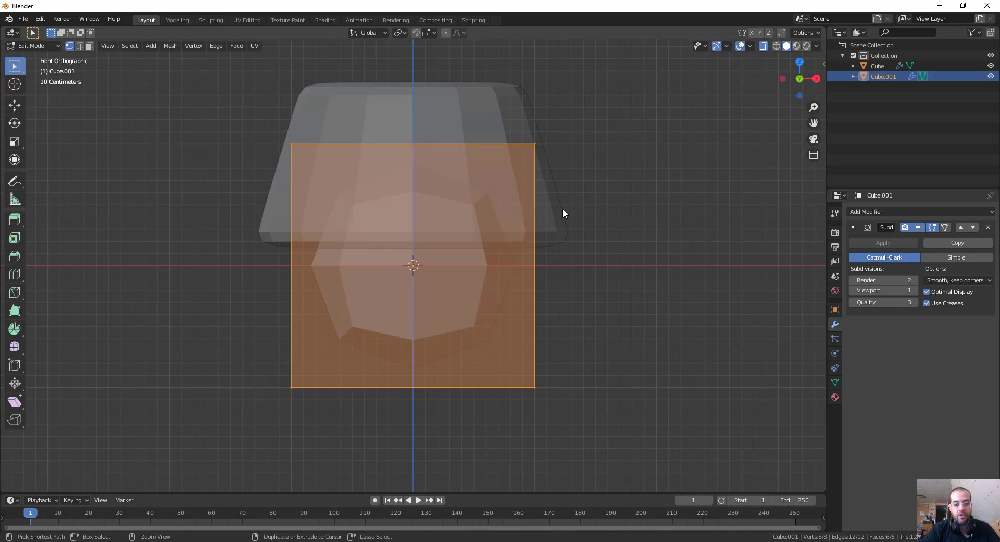
pyautogui.hotkey('ctrl', 'r')
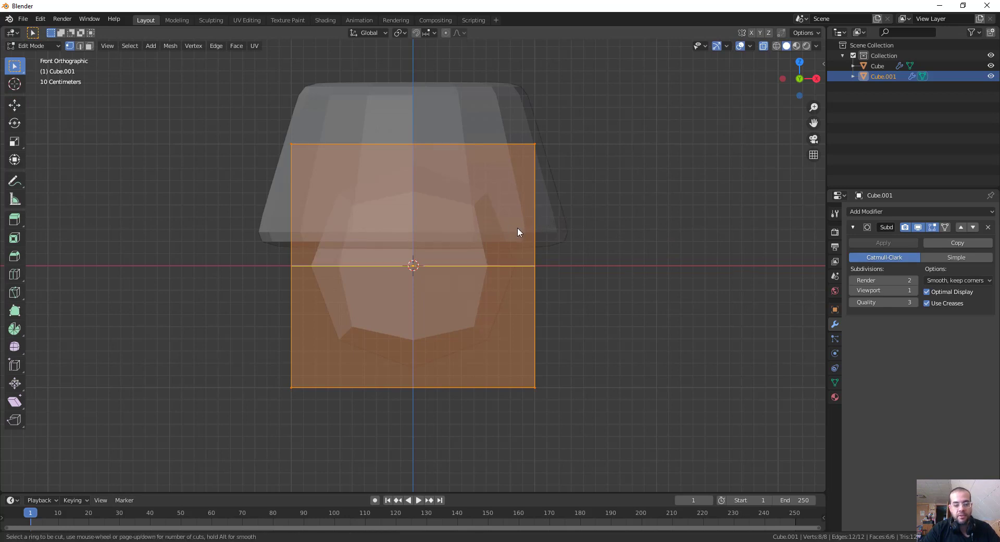
pyautogui.click(518, 225)
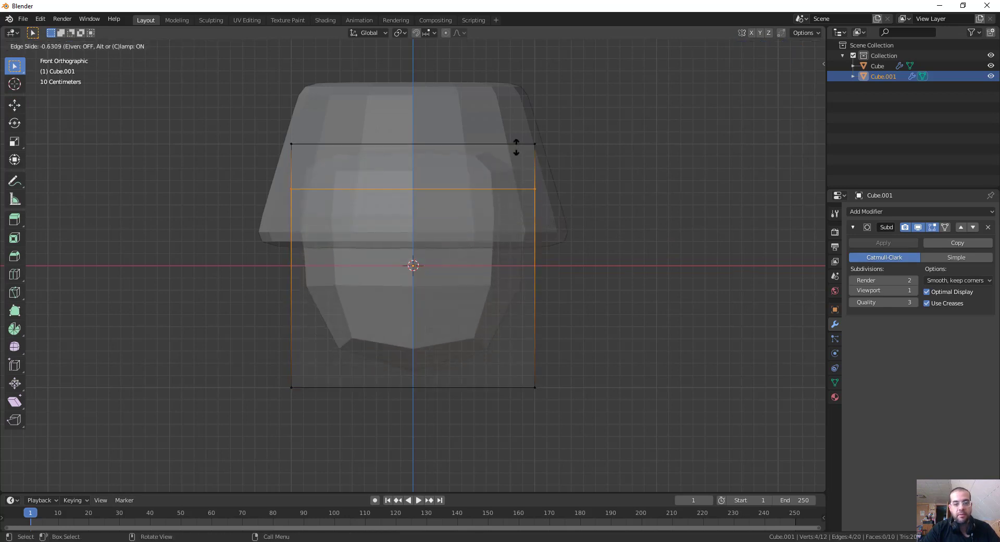
pyautogui.click(521, 107)
pyautogui.hotkey('ctrl', 'r')
pyautogui.click(516, 270)
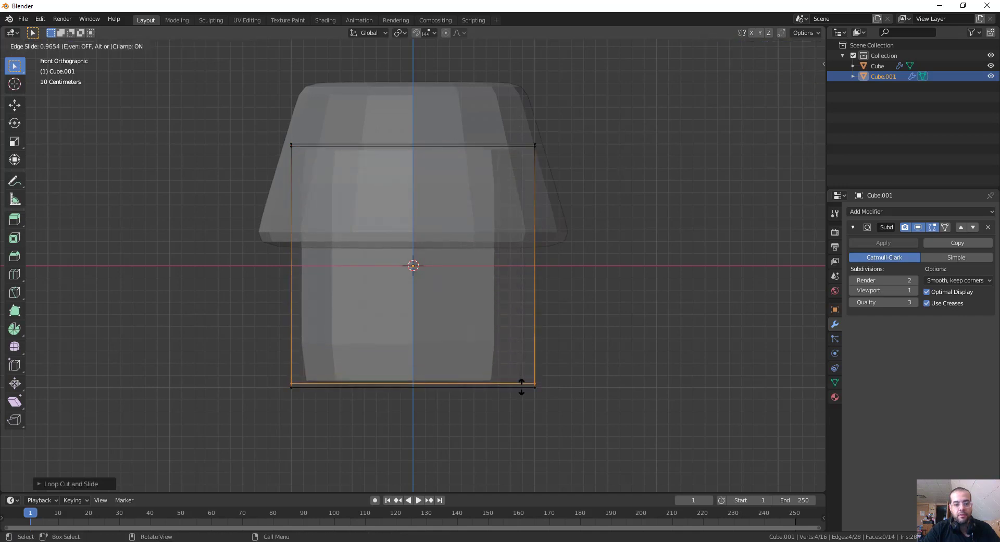
pyautogui.rightClick(593, 271)
pyautogui.hotkey('ctrl', 'z')
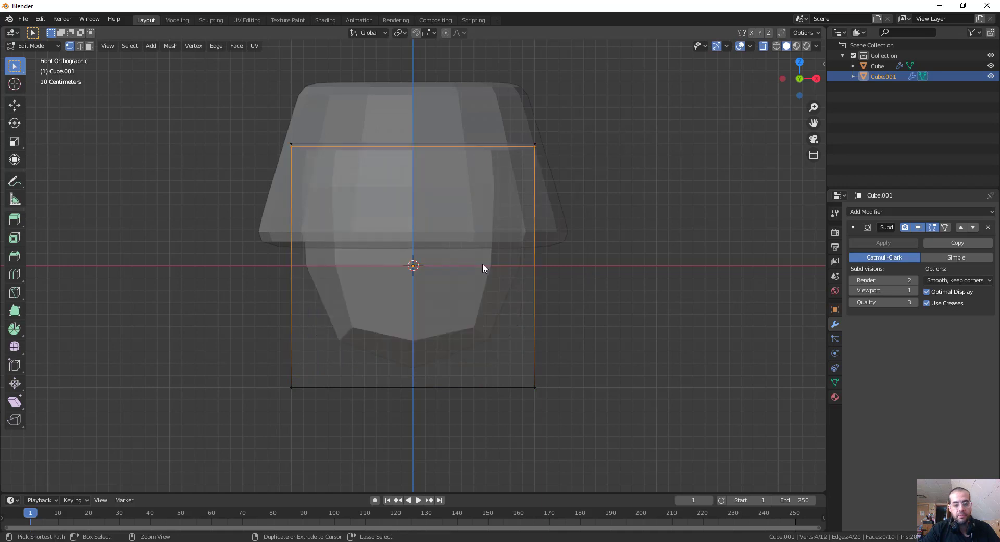
# Add a horizontal loop cut to the new cube and slide it down close to the bottom edge.
pyautogui.hotkey('ctrl', 'r')
pyautogui.click(542, 265)
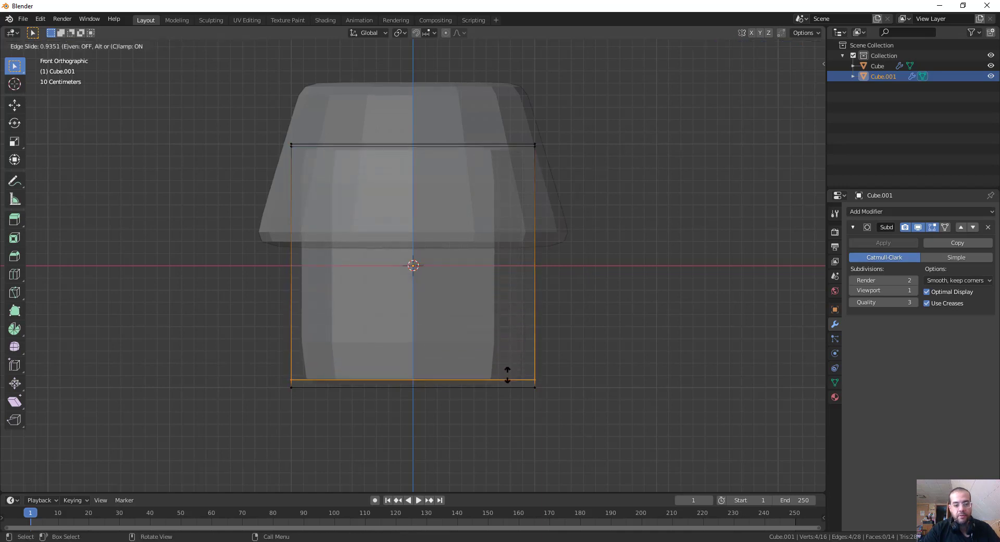
pyautogui.click(511, 384)
# Try to scale the new cube's lower edge loop along the Z axis.
pyautogui.press('s')
pyautogui.press('z')
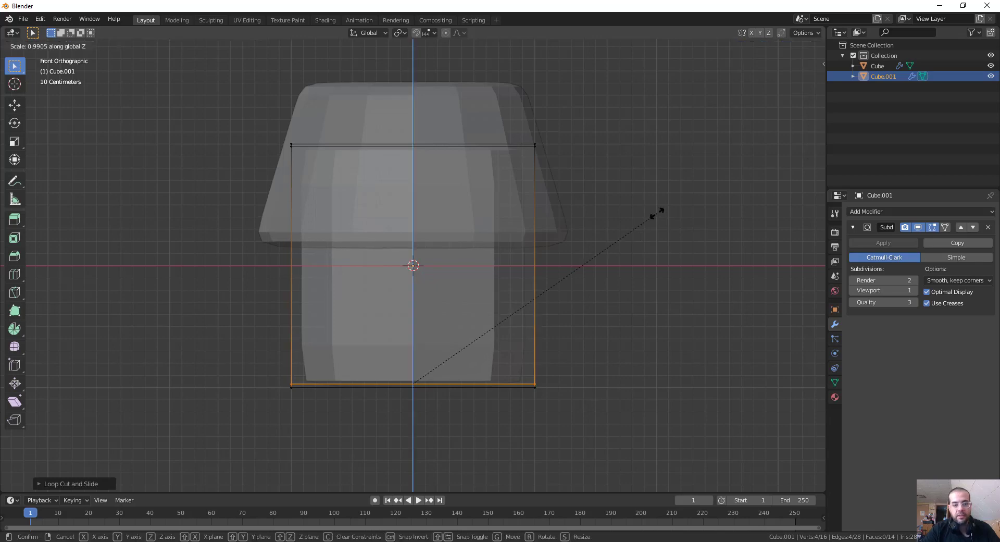
pyautogui.click(599, 54)
pyautogui.moveTo(600, 151); pyautogui.dragTo(602, 171, button='middle')
pyautogui.press('s')
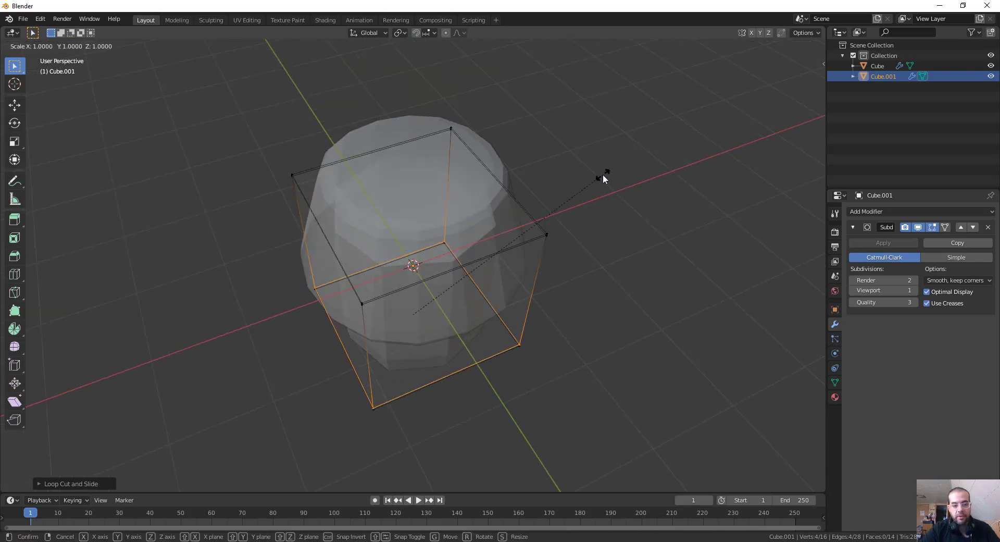
pyautogui.press('z')
pyautogui.click(582, 225)
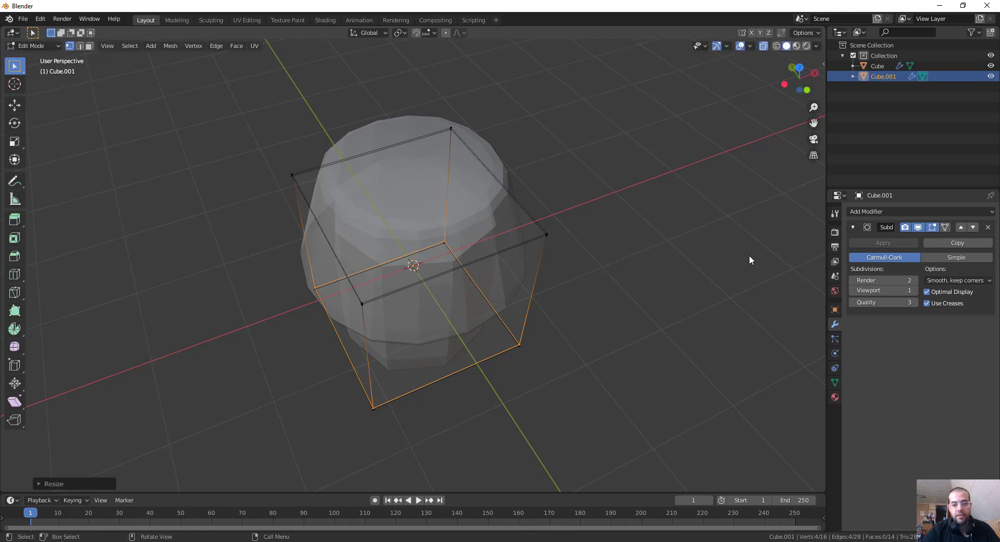
# Select all of the new cube's bottom vertices and raise them along Z to about ground level beneath the cake.
pyautogui.moveTo(655, 251); pyautogui.dragTo(631, 229, button='middle')
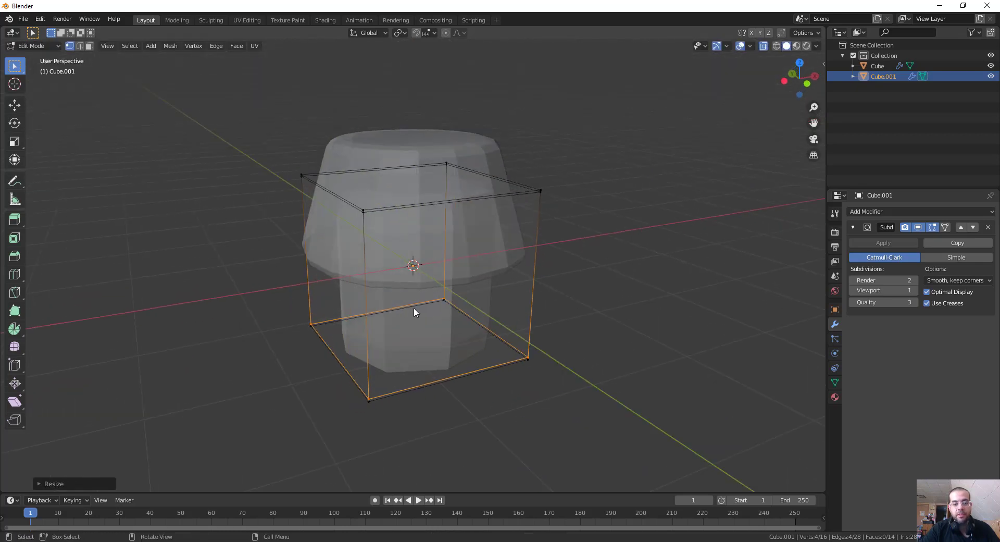
pyautogui.click(640, 281)
pyautogui.moveTo(641, 282); pyautogui.dragTo(618, 250, button='middle')
pyautogui.moveTo(250, 272); pyautogui.dragTo(671, 434)
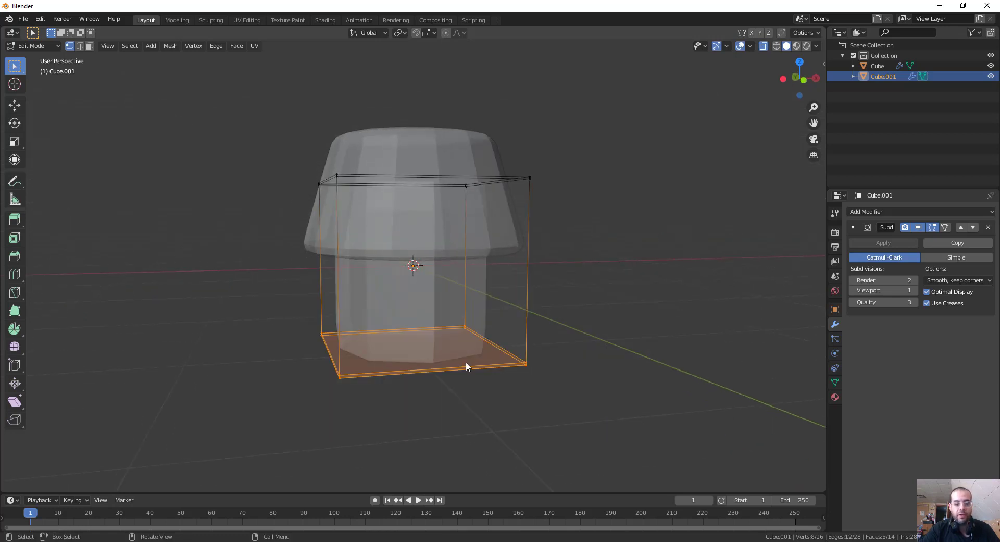
pyautogui.press('g')
pyautogui.press('z')
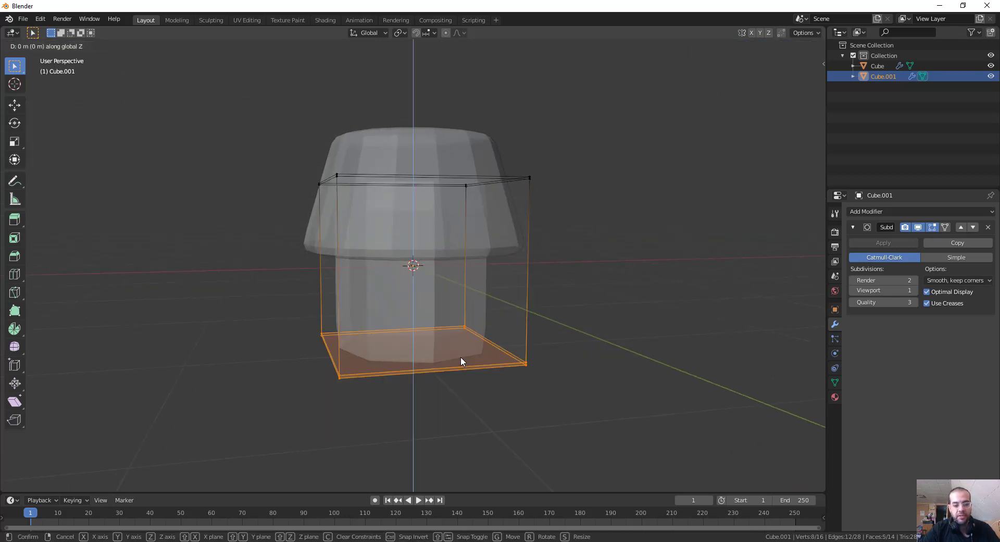
pyautogui.click(481, 269)
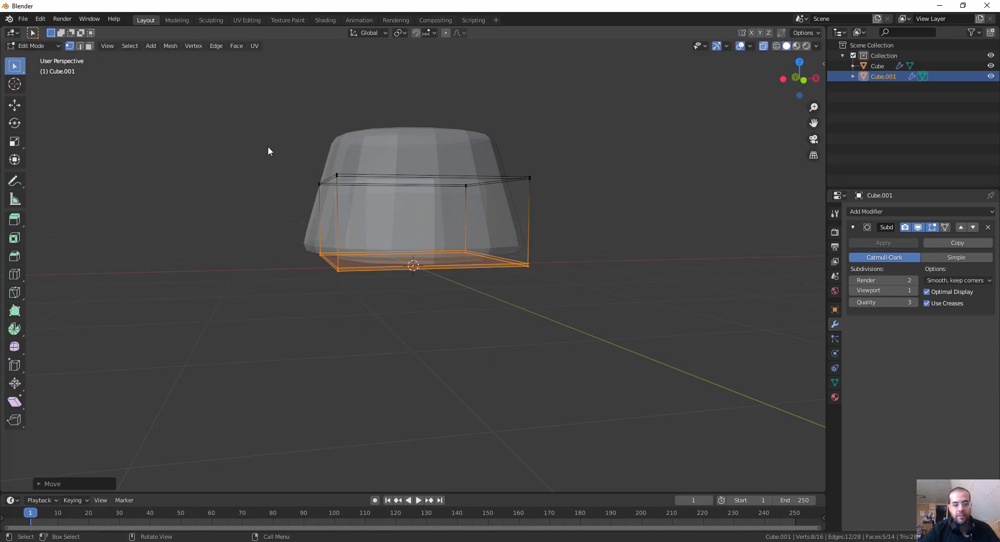
# Select the new cube's top vertices and lower them along Z to flatten the cube into a thin slab.
pyautogui.moveTo(268, 146); pyautogui.dragTo(654, 210)
pyautogui.press('g')
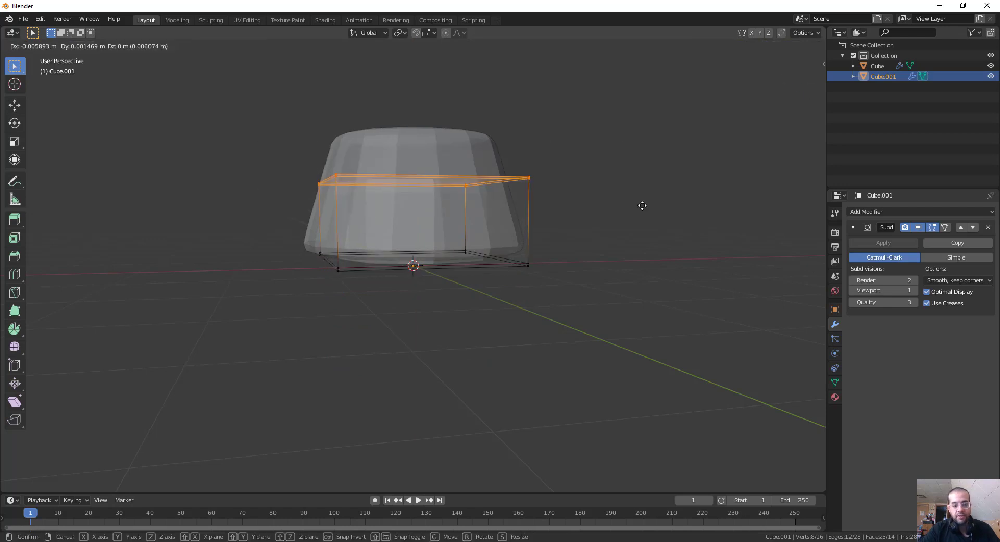
pyautogui.press('z')
pyautogui.click(491, 275)
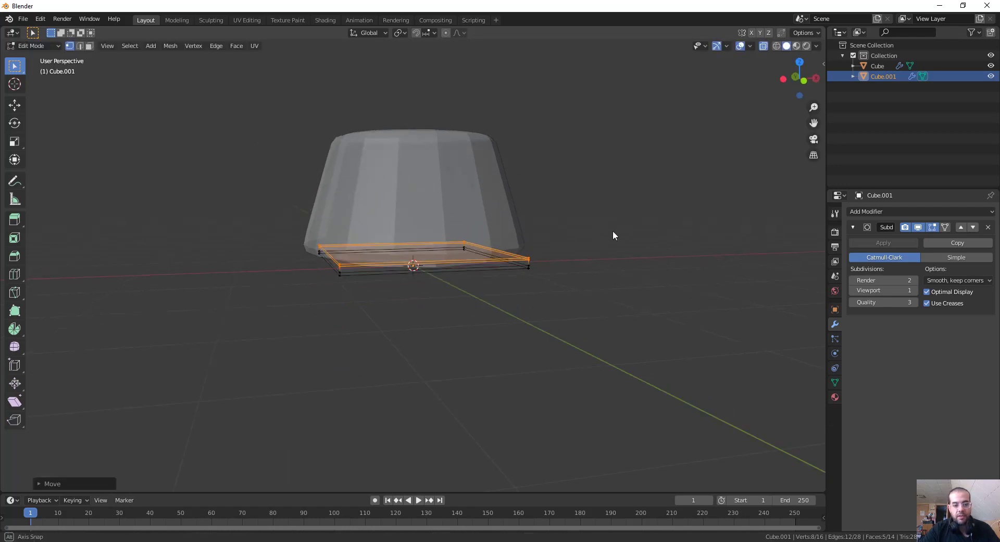
# Return to Object Mode and scale the flat slab up to about 1.9 times so it extends beyond the cake's base.
pyautogui.moveTo(613, 235); pyautogui.dragTo(615, 246, button='middle')
pyautogui.hotkey('ctrl', 'Tab')
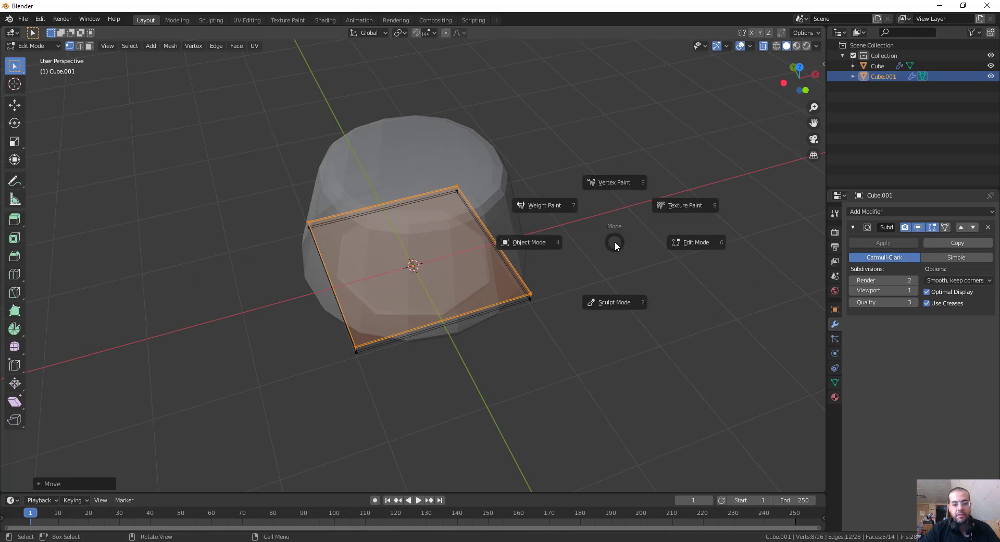
pyautogui.click(519, 238)
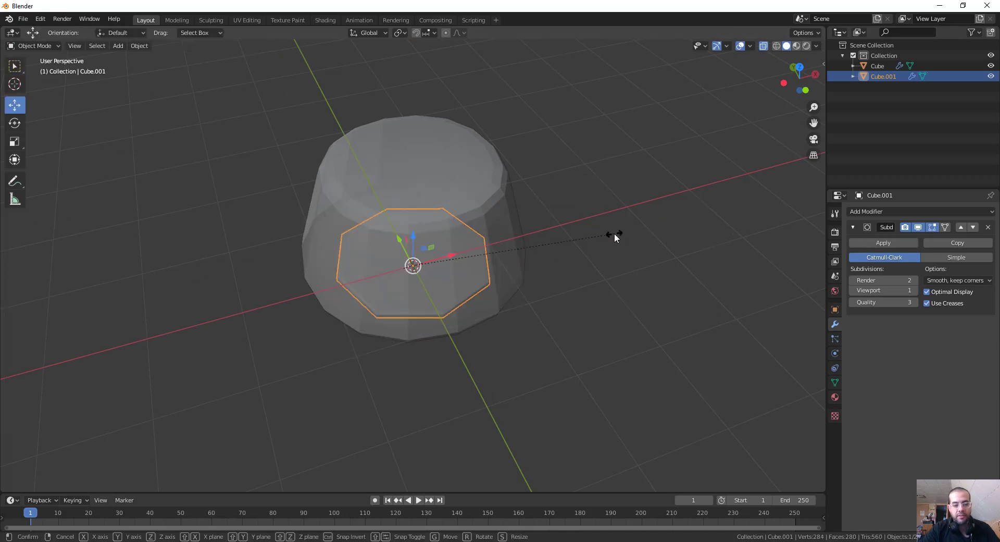
pyautogui.press('s')
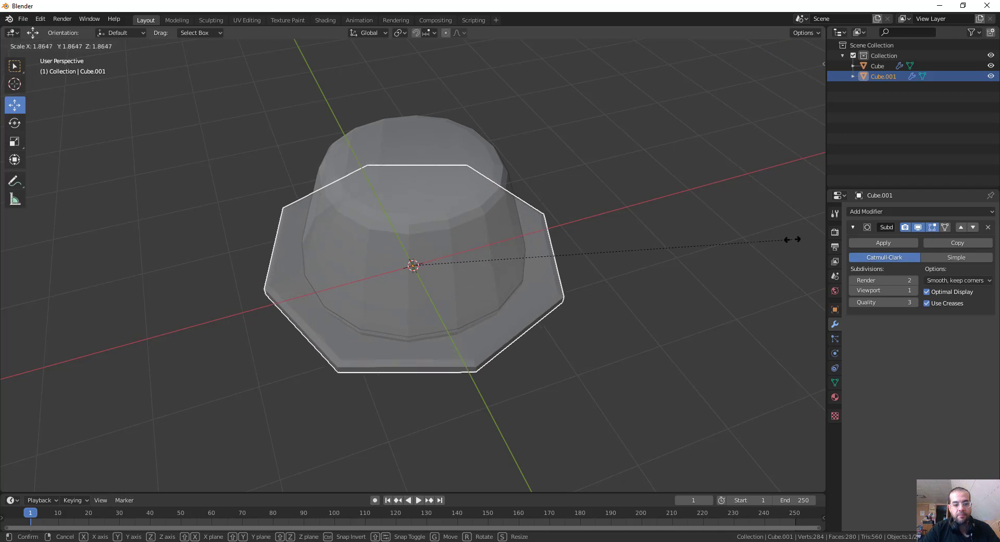
pyautogui.click(796, 239)
# Set the plate's Subdivision modifier to 2 viewport levels.
pyautogui.moveTo(668, 200); pyautogui.dragTo(677, 229, button='middle')
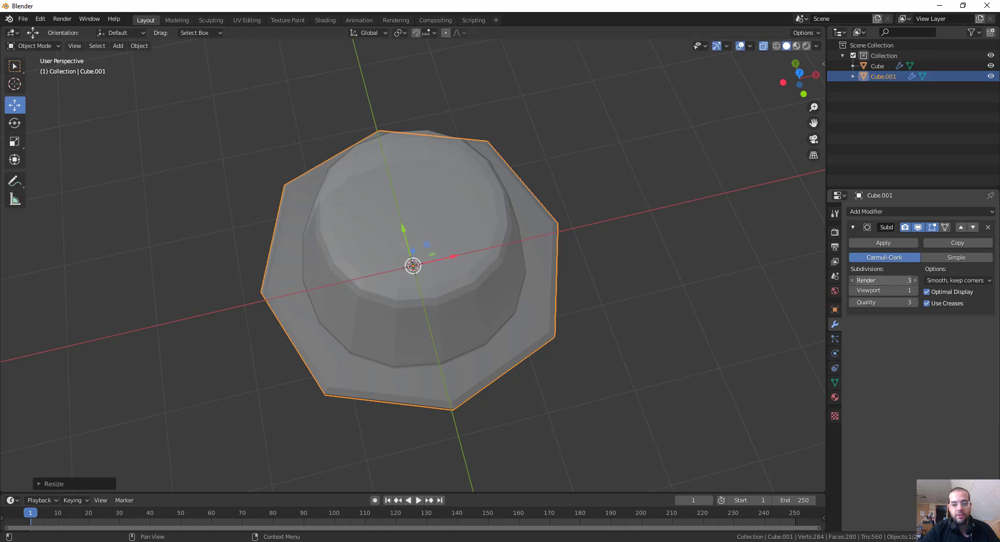
pyautogui.click(915, 290)
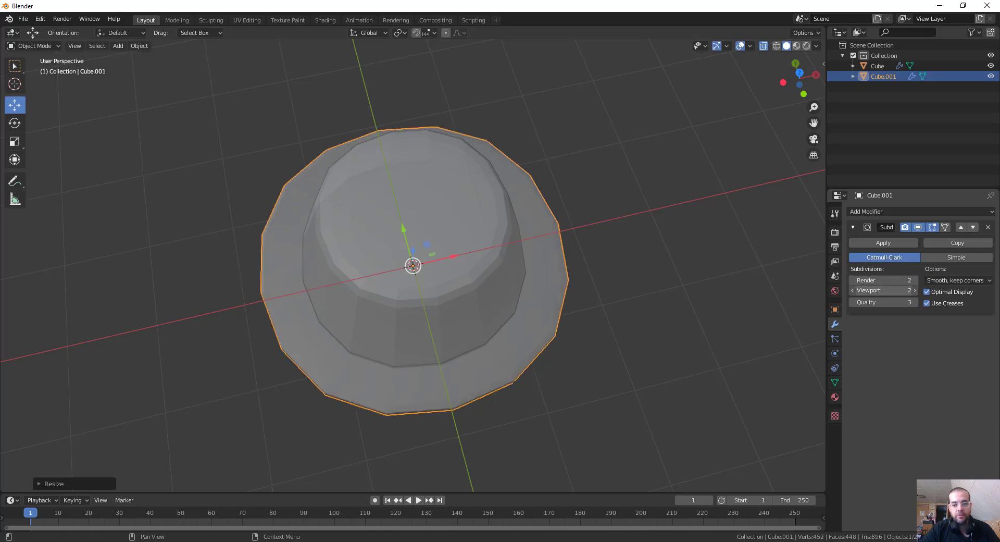
pyautogui.moveTo(715, 292); pyautogui.dragTo(711, 260, button='middle')
# Check the construction cake reference in Photos, return to Blender and add a new mesh cube at the scene's centre.
pyautogui.click(704, 541)
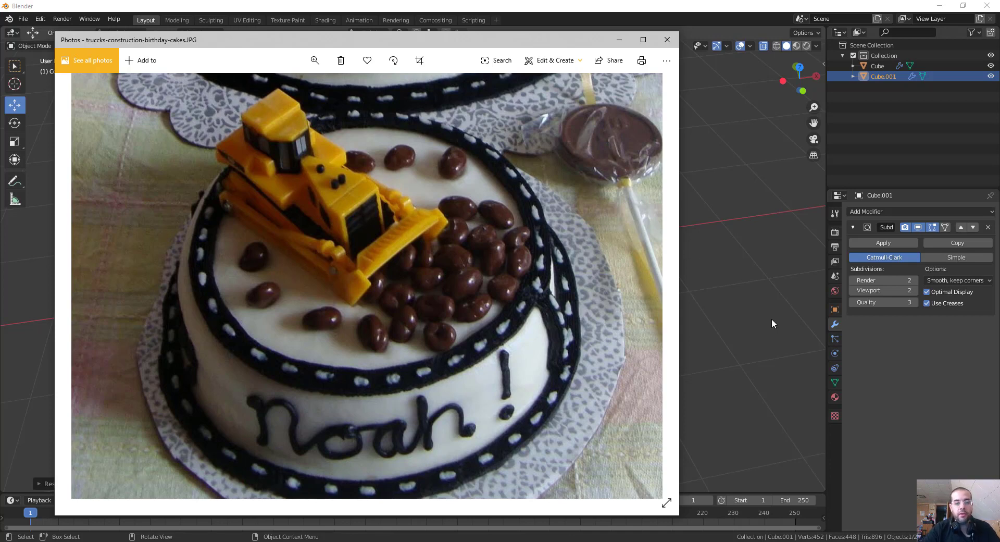
pyautogui.click(746, 311)
pyautogui.moveTo(747, 311); pyautogui.dragTo(648, 252, button='middle')
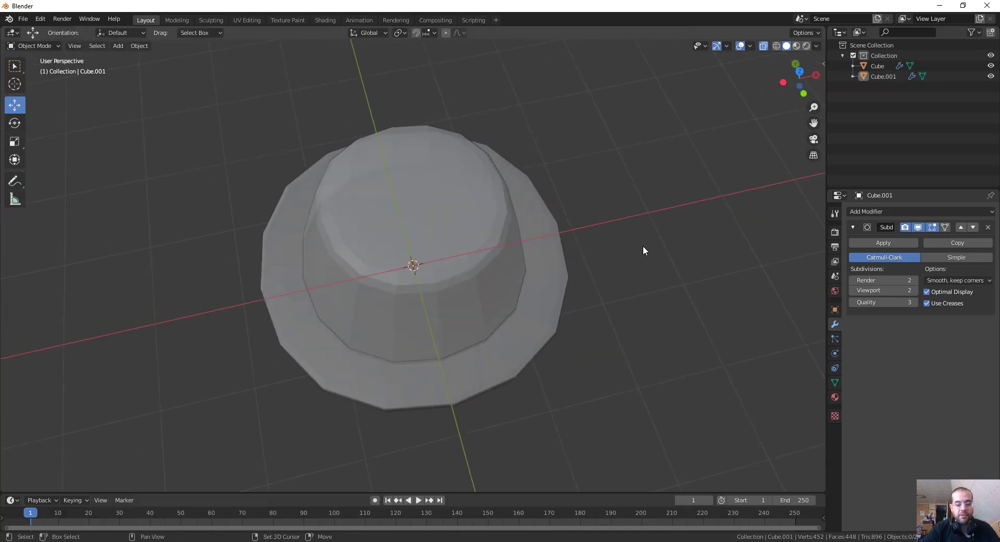
pyautogui.hotkey('shift', 'a')
pyautogui.moveTo(643, 246)
pyautogui.click(698, 257)
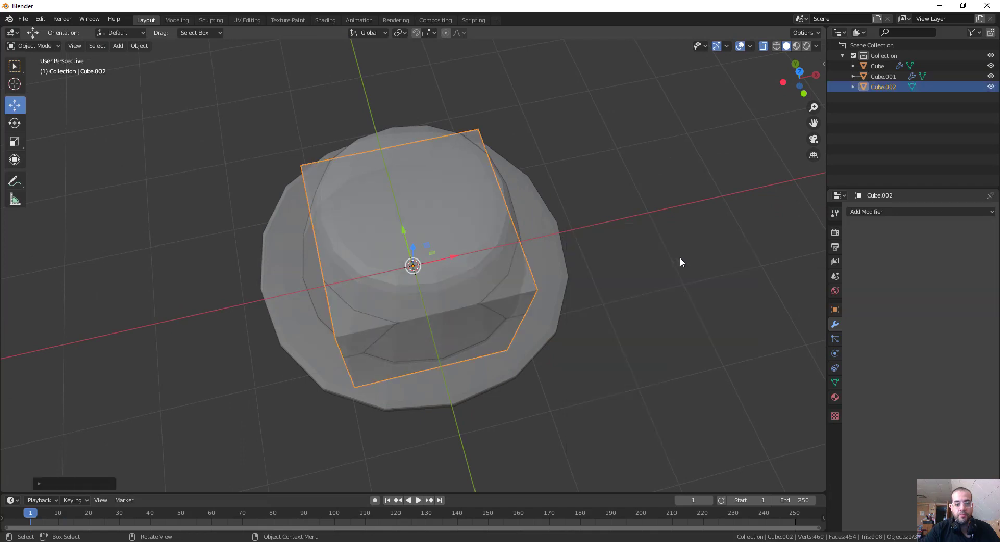
# Raise the new cube along Z above the cake and scale it down to a small block.
pyautogui.moveTo(636, 265); pyautogui.dragTo(647, 229, button='middle')
pyautogui.press('g')
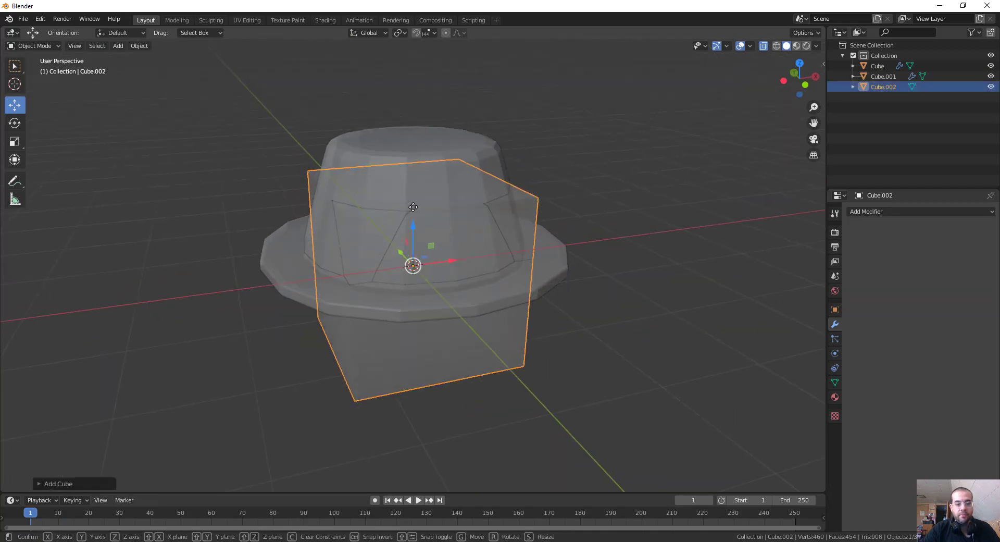
pyautogui.press('z')
pyautogui.click(431, 57)
pyautogui.press('s')
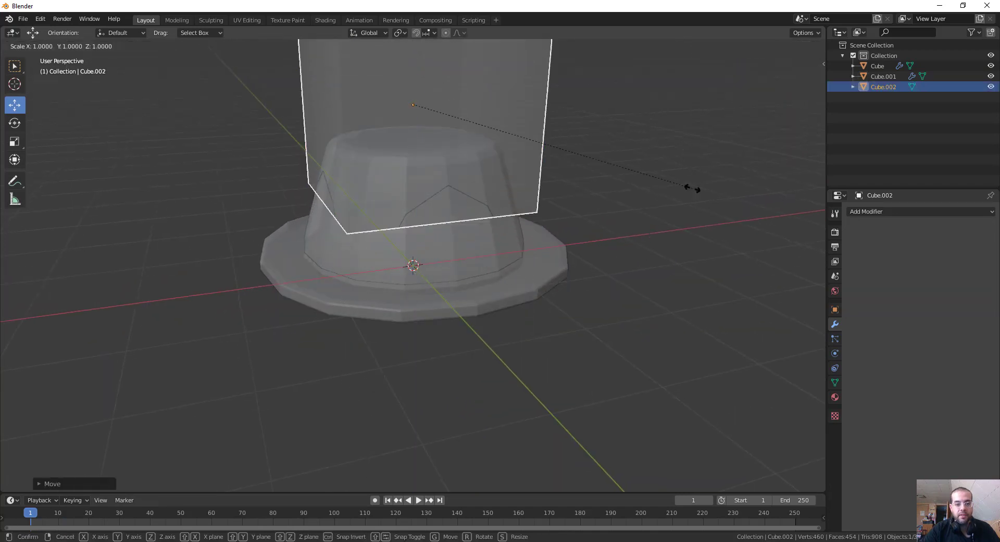
pyautogui.click(499, 139)
pyautogui.moveTo(499, 139); pyautogui.dragTo(416, 130, button='middle')
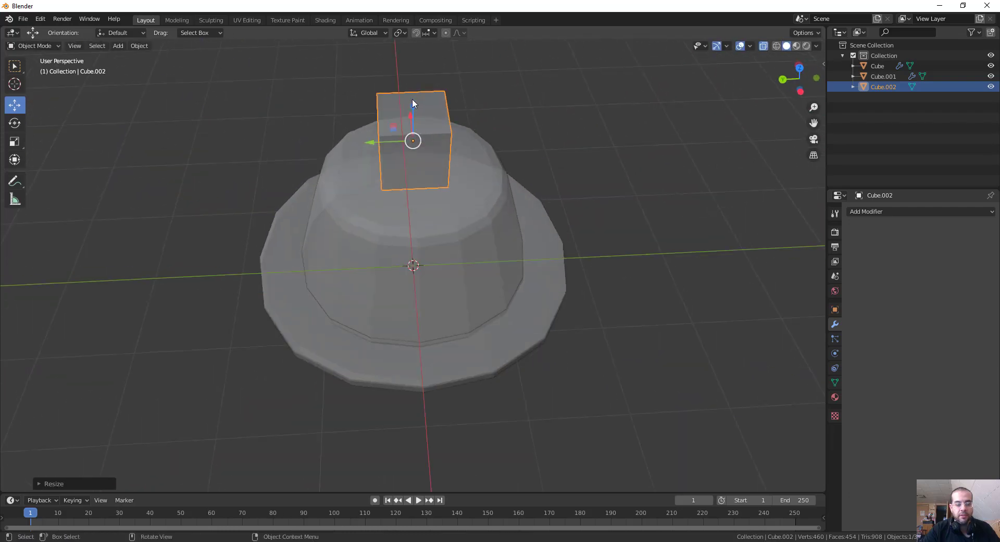
# Lower the small cube along Z toward the cake's top and compare it with the toy bulldozer in the reference photo.
pyautogui.press('g')
pyautogui.press('z')
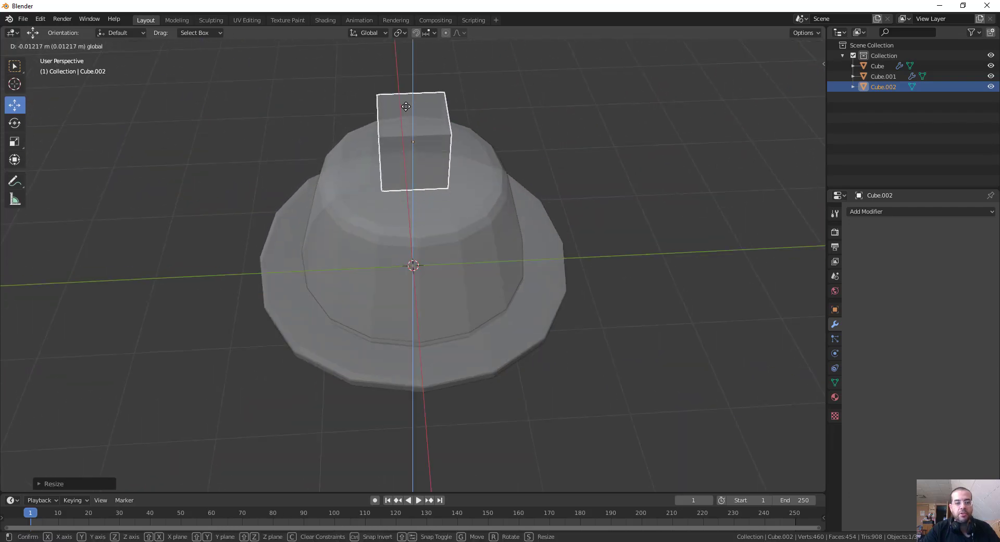
pyautogui.click(406, 106)
pyautogui.hotkey('alt', 'Tab')
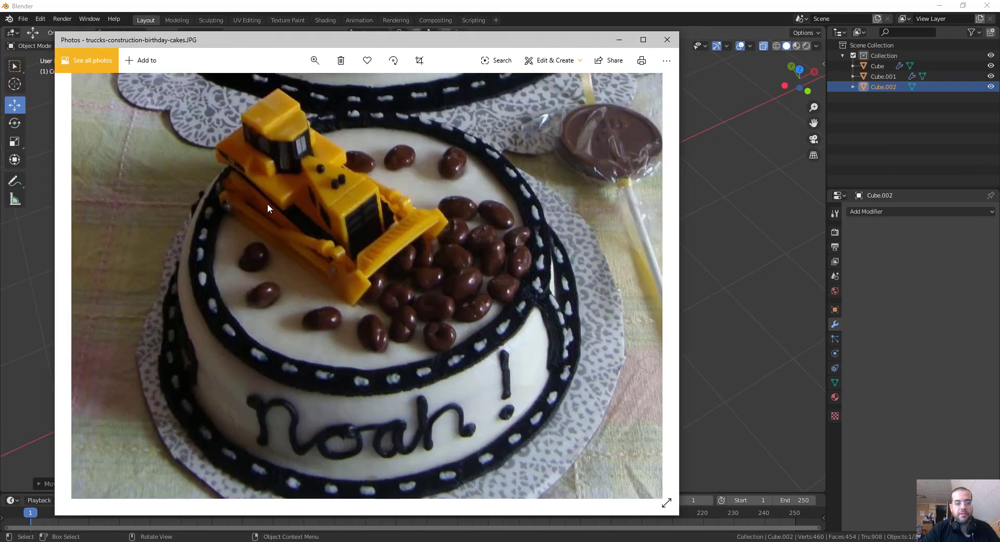
pyautogui.hotkey('alt', 'Tab')
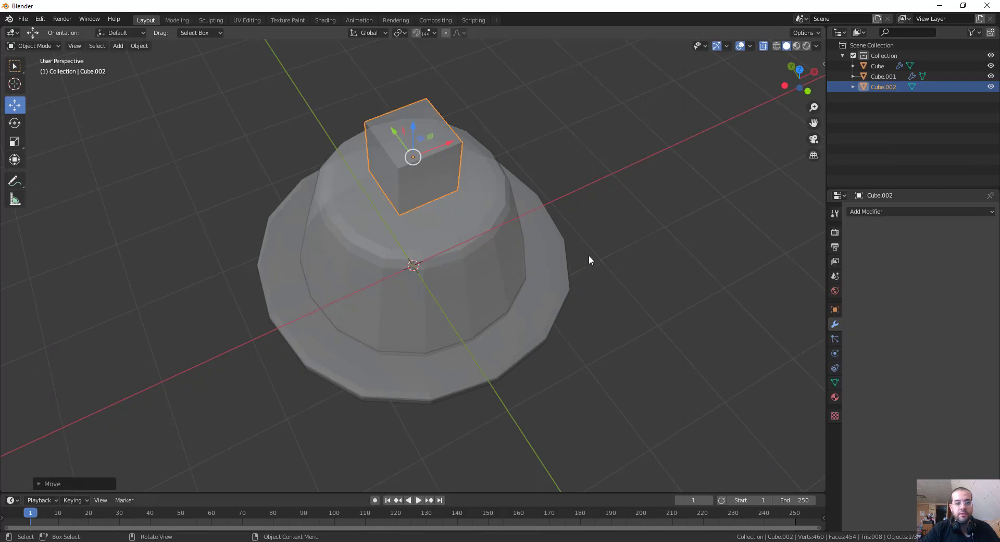
# Scale the small cube down further, lower it slightly and shift it along Y toward the edge of the cake's top.
pyautogui.moveTo(588, 259); pyautogui.dragTo(716, 209, button='middle')
pyautogui.scroll(2, 618, 205)
pyautogui.keyDown('shift'); pyautogui.moveTo(618, 218); pyautogui.dragTo(636, 316, button='middle'); pyautogui.keyUp('shift')
pyautogui.press('s')
pyautogui.click(555, 193)
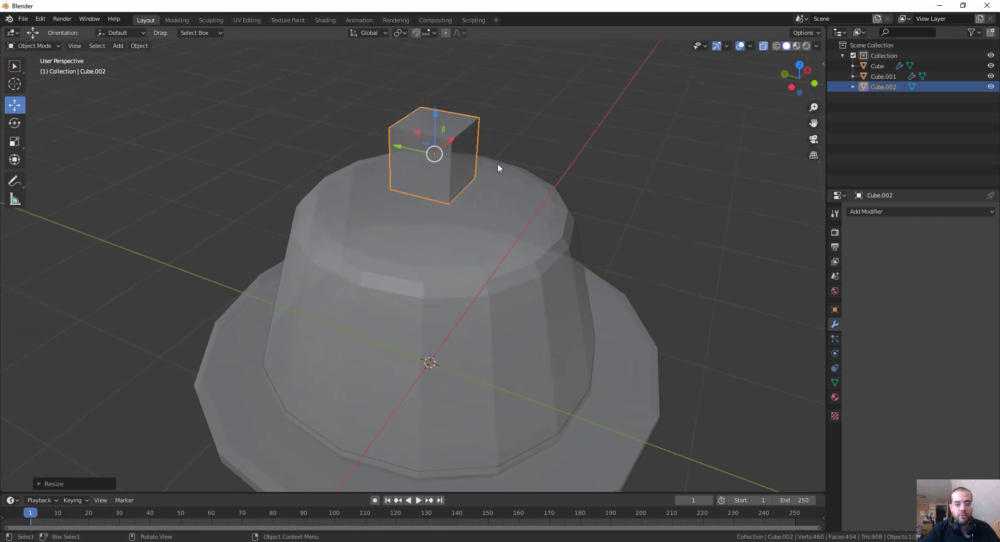
pyautogui.moveTo(436, 110)
pyautogui.mouseDown()
pyautogui.moveTo(436, 148)
pyautogui.moveTo(437, 124)
pyautogui.mouseUp()
pyautogui.moveTo(397, 160); pyautogui.dragTo(353, 150)
pyautogui.moveTo(550, 153); pyautogui.dragTo(526, 180, button='middle')
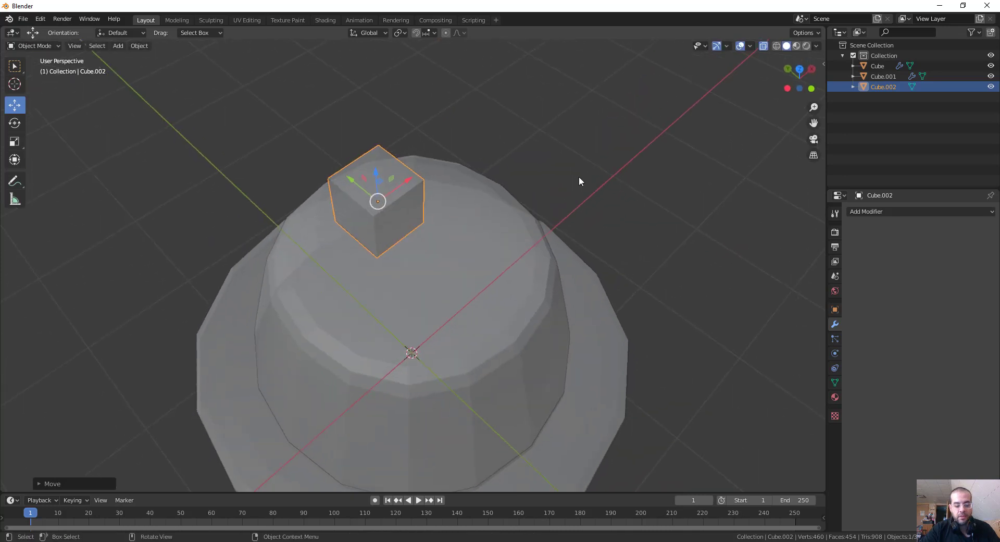
# Narrow the small cube slightly along X and stretch it along Y into an elongated block.
pyautogui.press('s')
pyautogui.press('x')
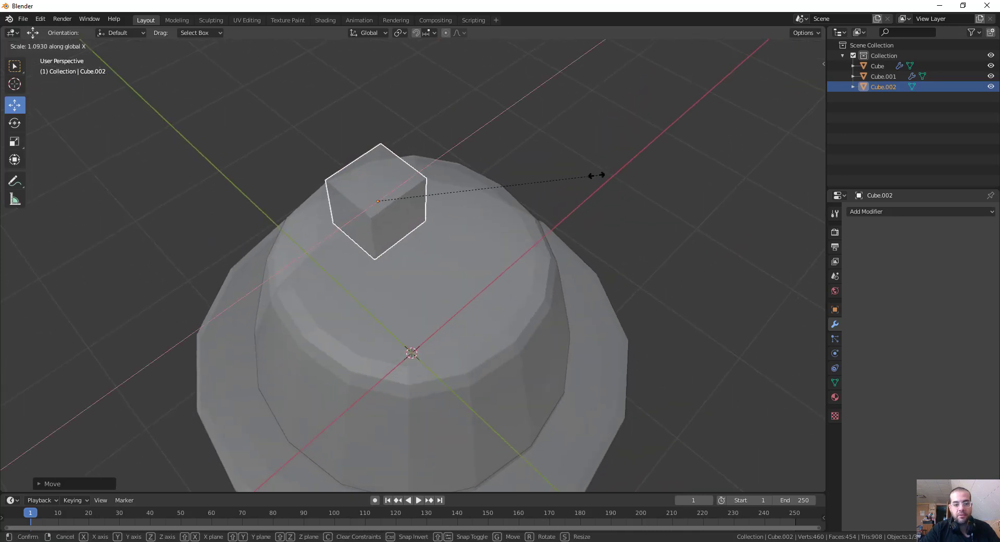
pyautogui.click(555, 186)
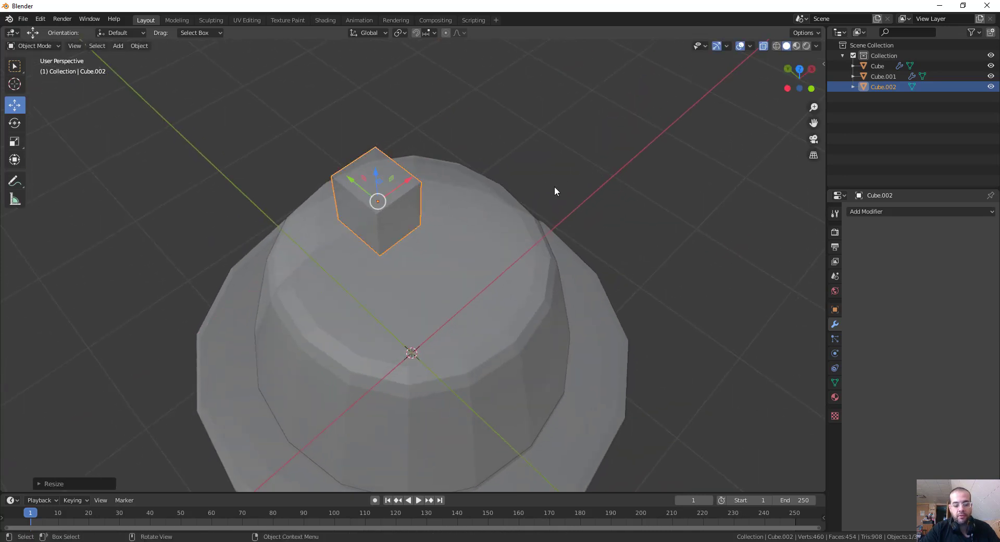
pyautogui.press('s')
pyautogui.press('y')
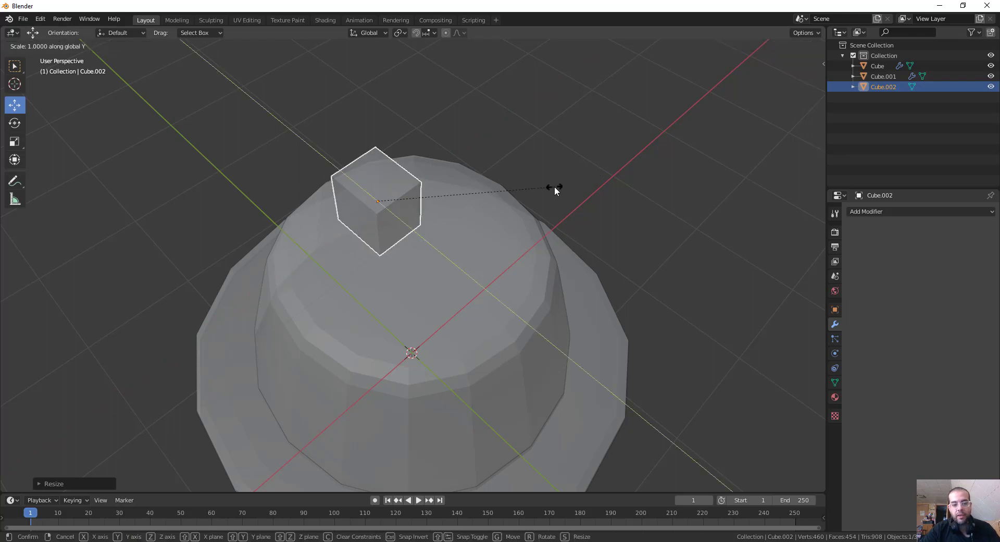
pyautogui.click(664, 359)
# Nudge the elongated block along Y toward the cake's centre and turn off X-ray display.
pyautogui.moveTo(663, 359); pyautogui.dragTo(662, 280, button='middle')
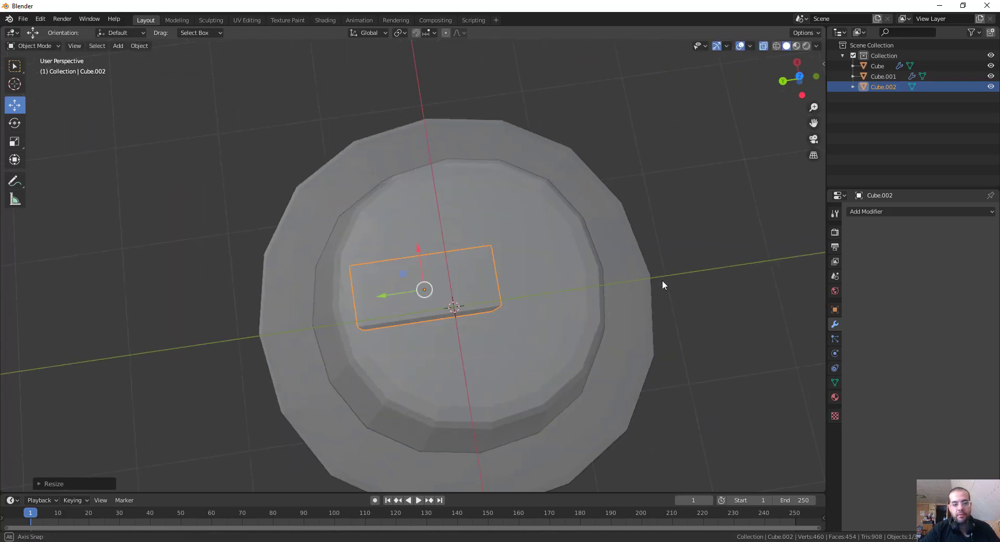
pyautogui.moveTo(384, 296); pyautogui.dragTo(397, 294)
pyautogui.moveTo(638, 254); pyautogui.dragTo(775, 61, button='middle')
pyautogui.click(760, 46)
# Adjust the elongated block's height along Z on top of the cake and select the cake body.
pyautogui.scroll(-5, 670, 185)
pyautogui.moveTo(670, 185); pyautogui.dragTo(441, 155, button='middle')
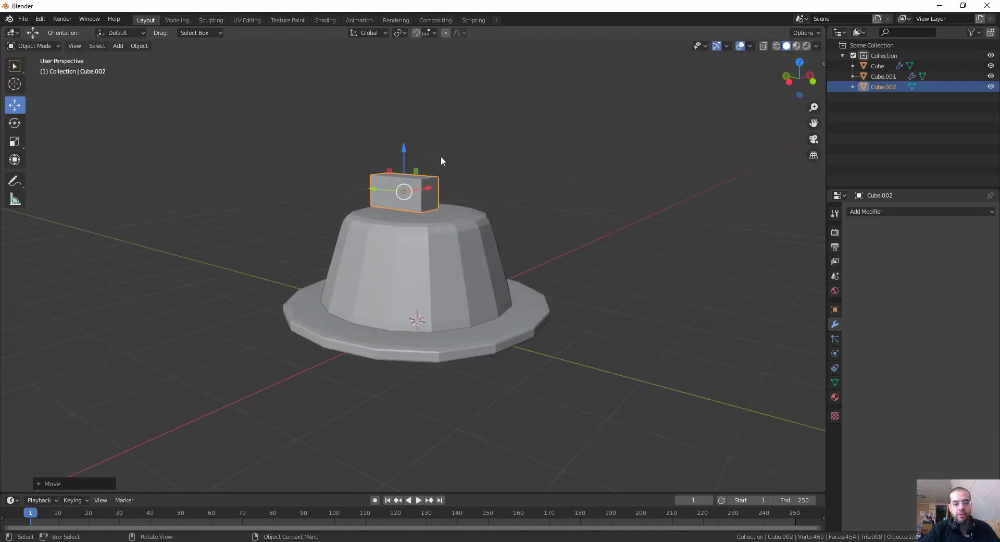
pyautogui.click(403, 148)
pyautogui.moveTo(557, 161); pyautogui.dragTo(563, 193, button='middle')
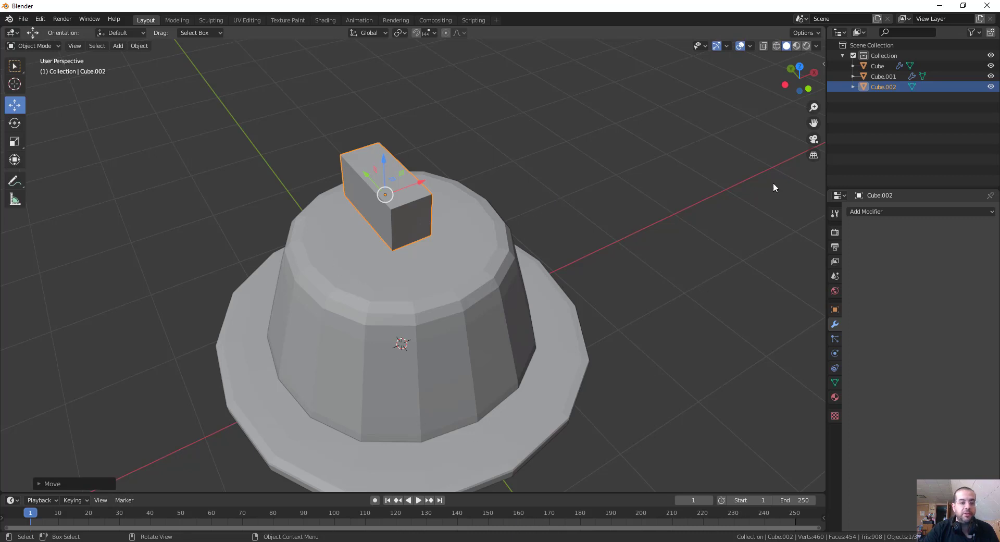
pyautogui.click(505, 289)
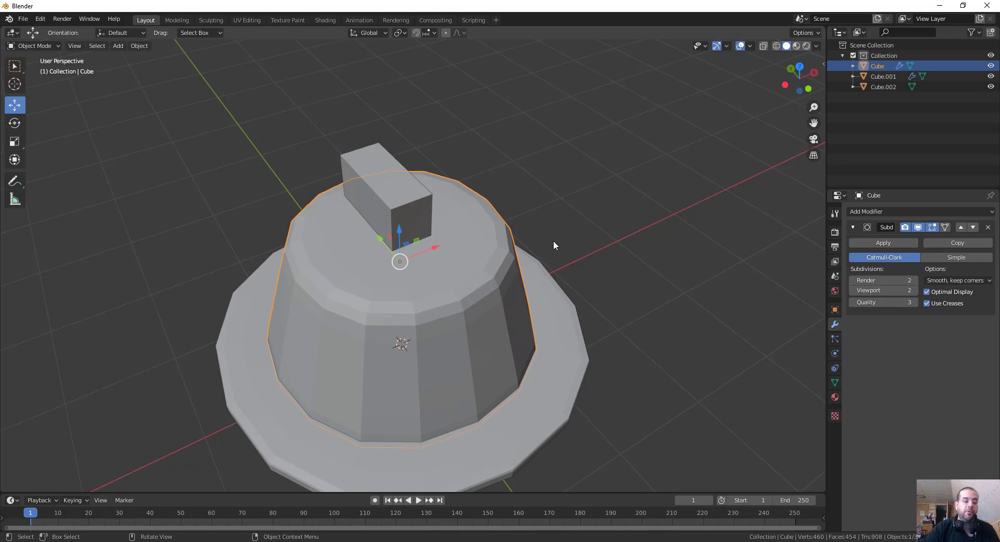